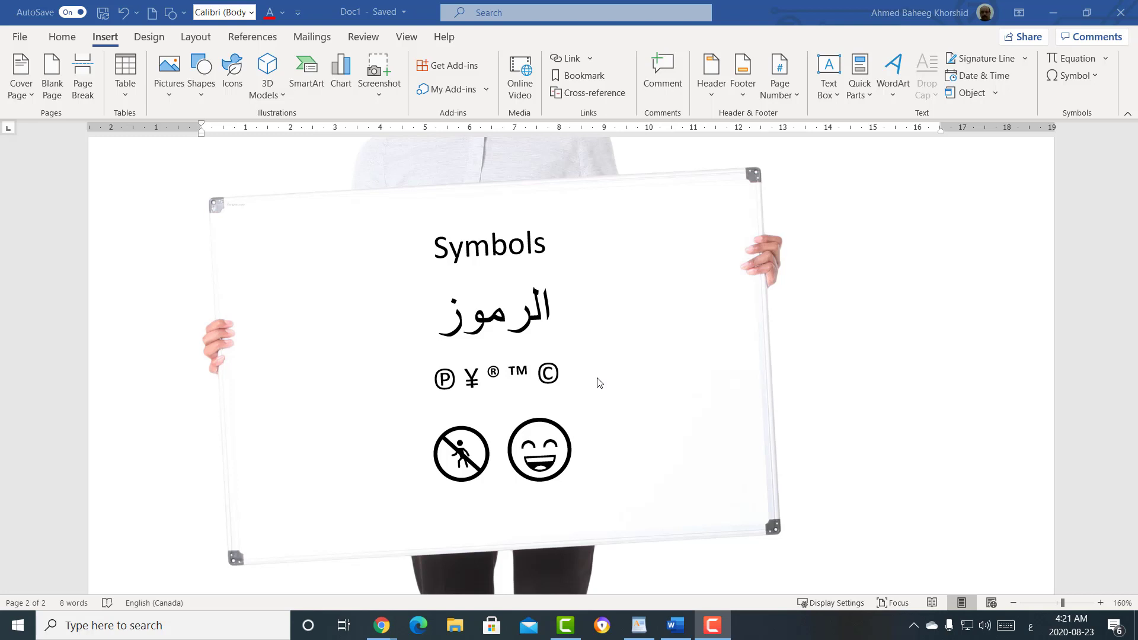
Scroll up past the page break to the blank top of page 1.
scroll(596, 382, up, 2)
scroll(597, 382, up, 5)
scroll(597, 382, up, 5)
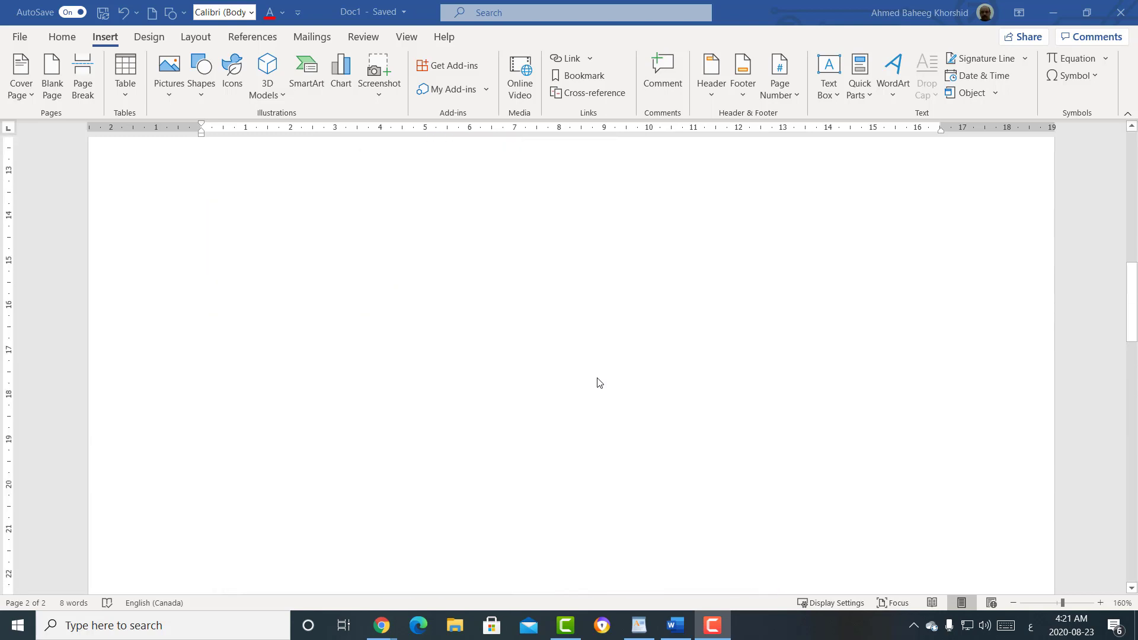
scroll(597, 382, up, 1)
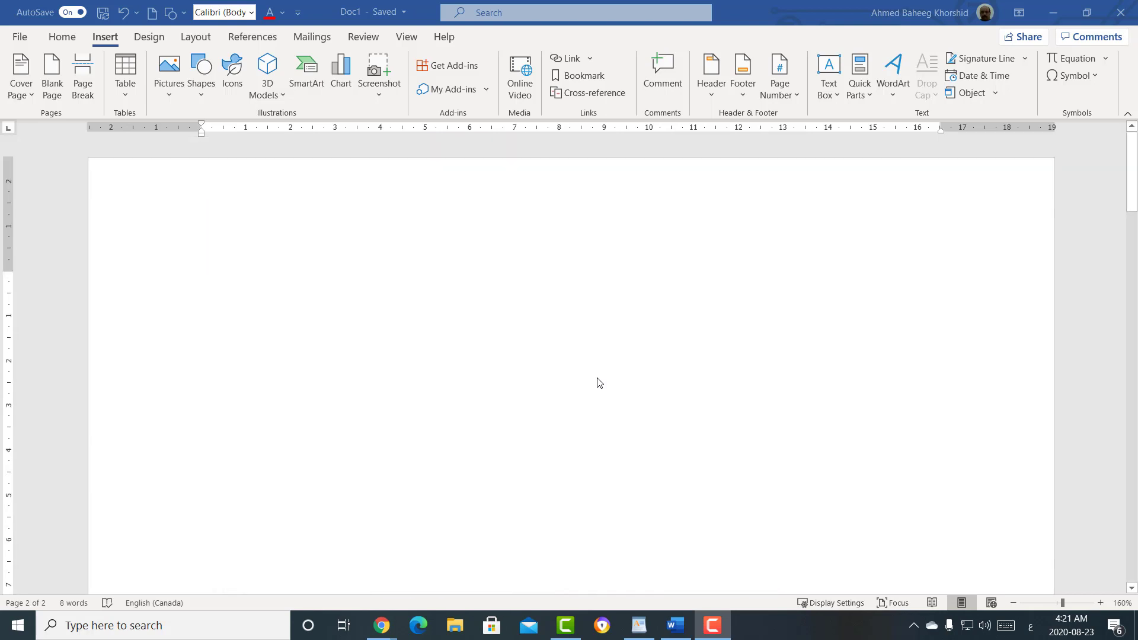
Insert the envelope symbol from the Symbol gallery at the start of the first page.
click(252, 277)
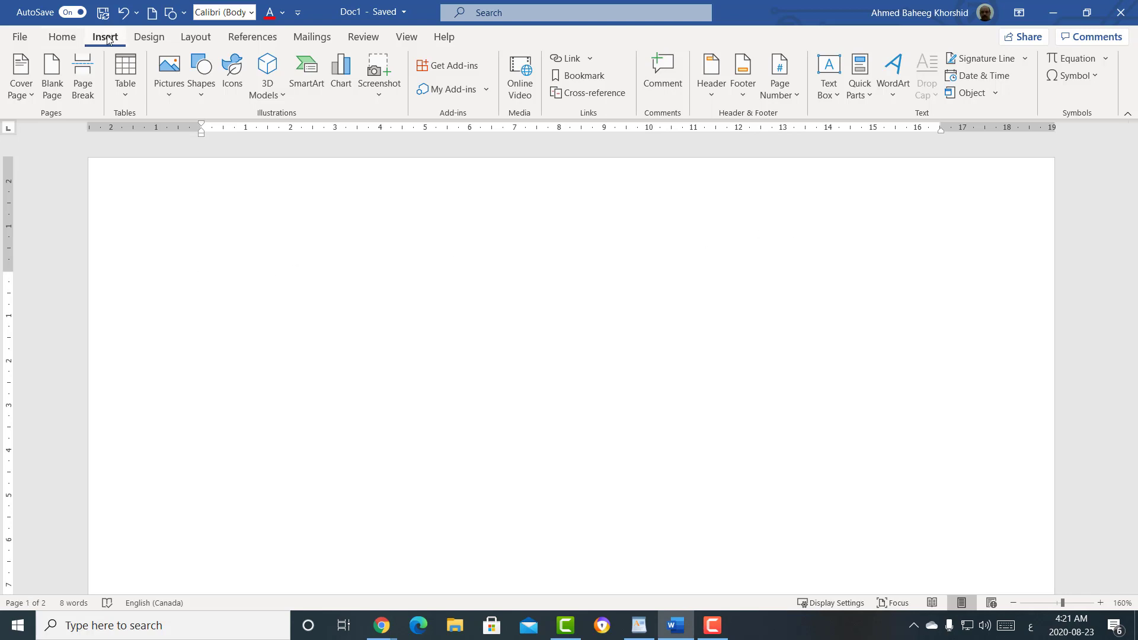
click(1094, 77)
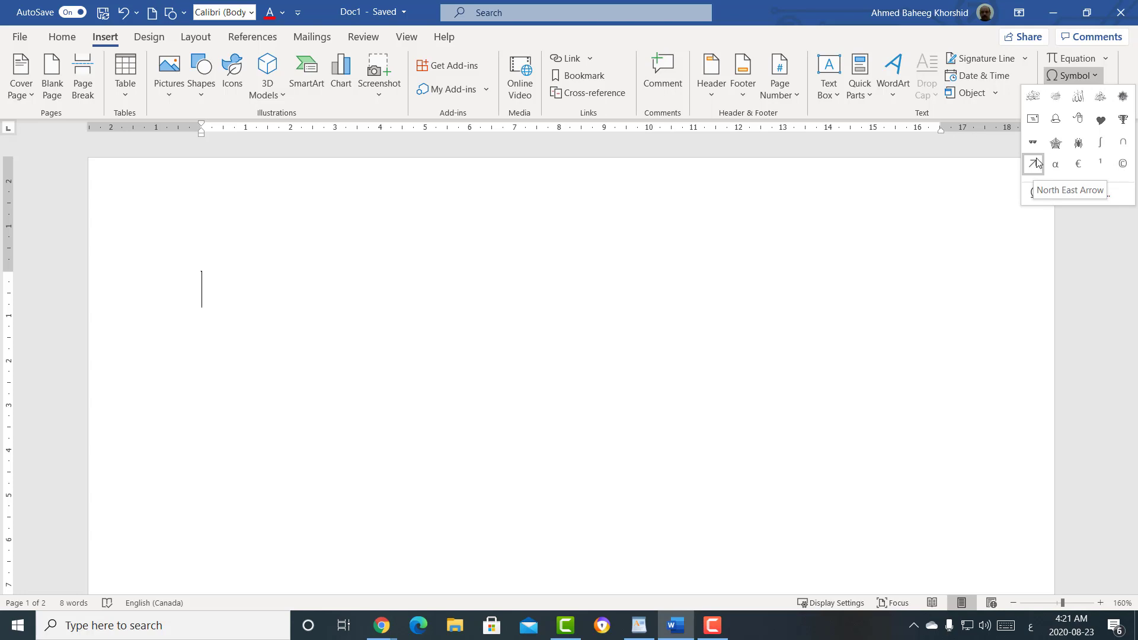
click(1033, 119)
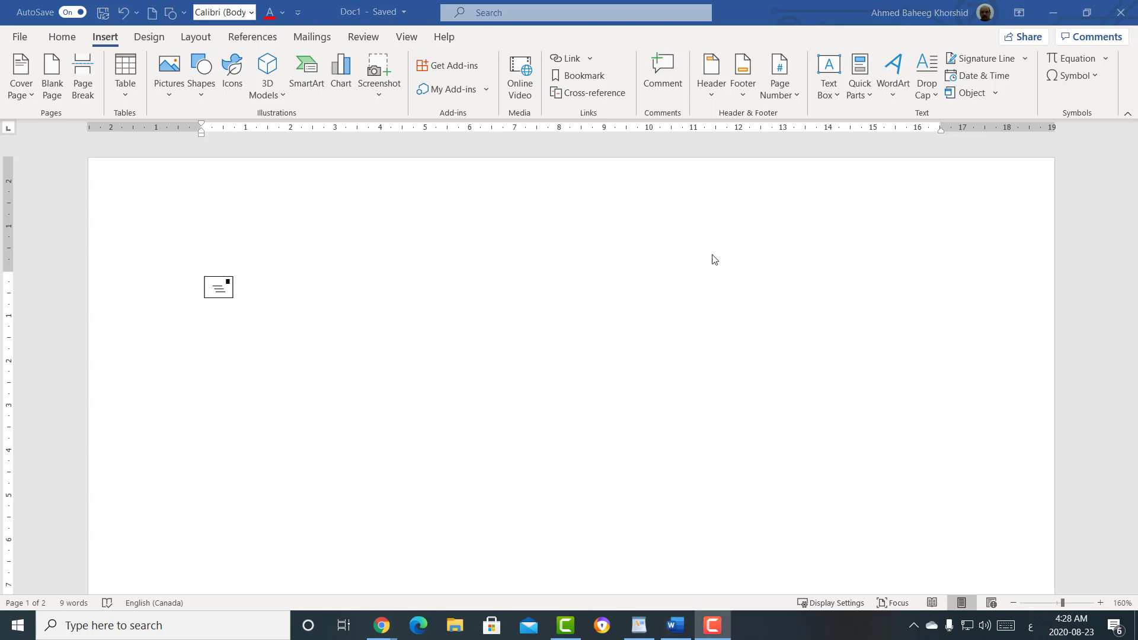
Look up the Copyright shortcut on More Symbols' Special Characters tab, then cancel.
click(1097, 76)
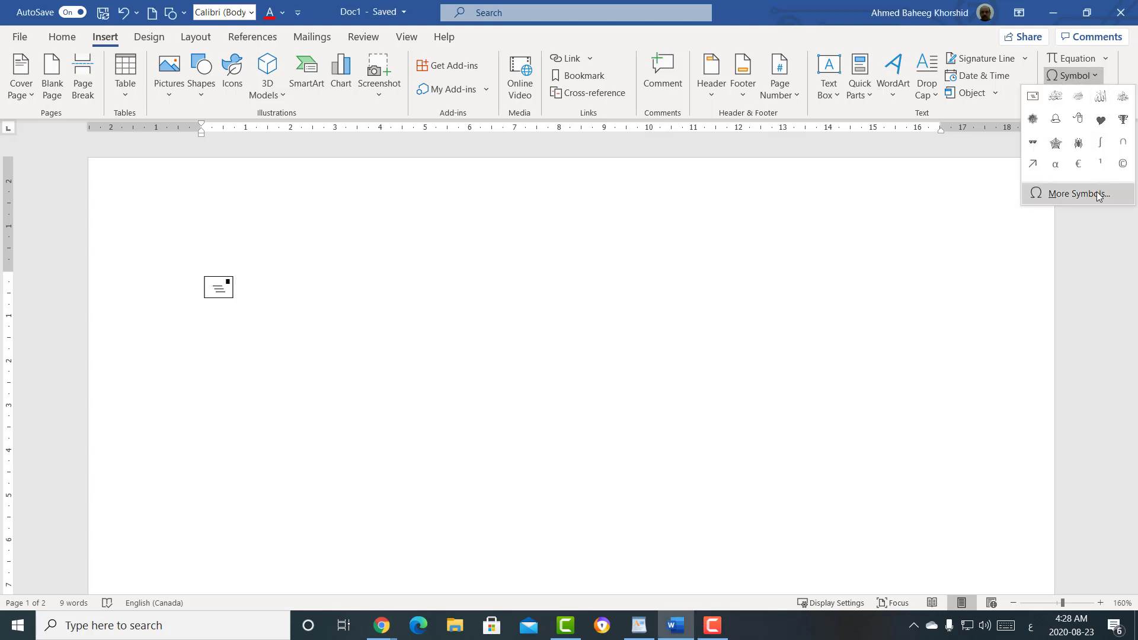
click(1097, 194)
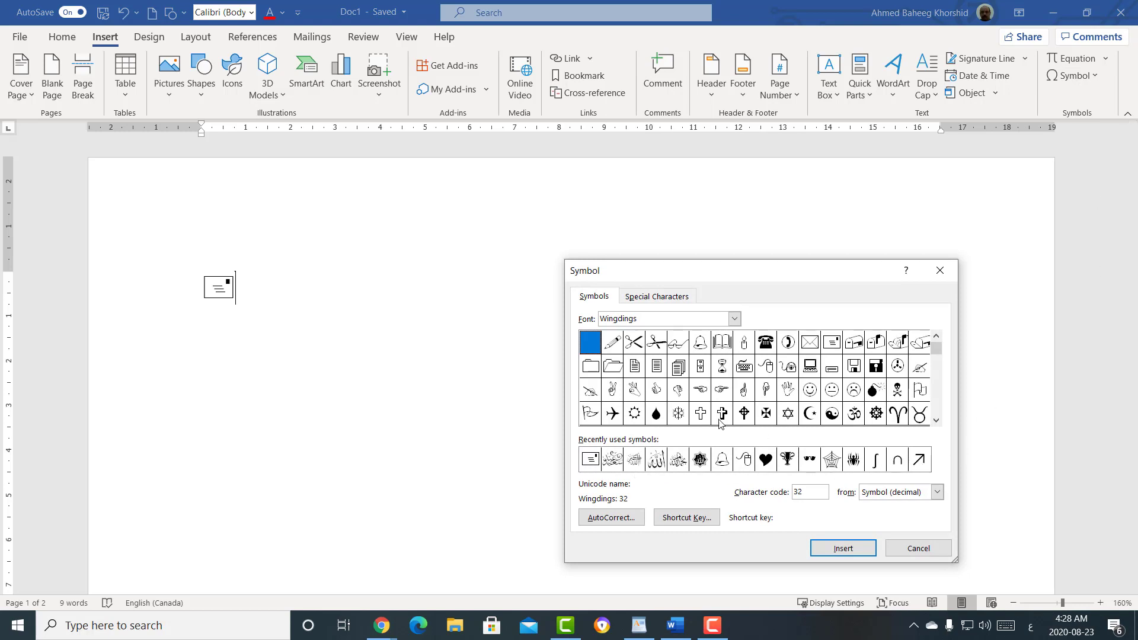
click(647, 298)
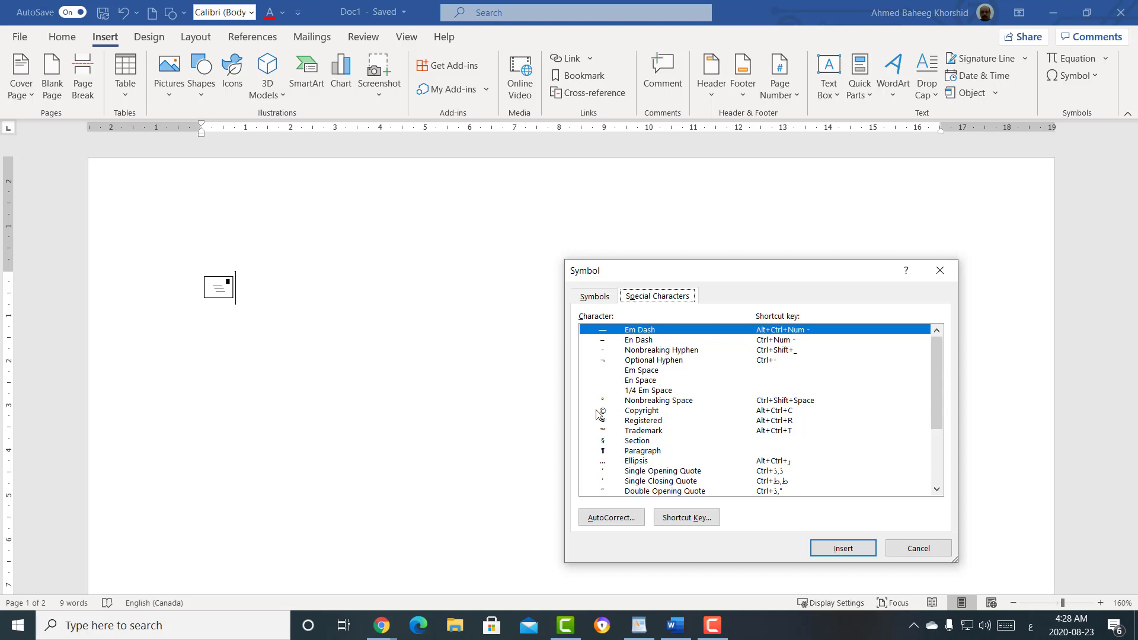
click(636, 412)
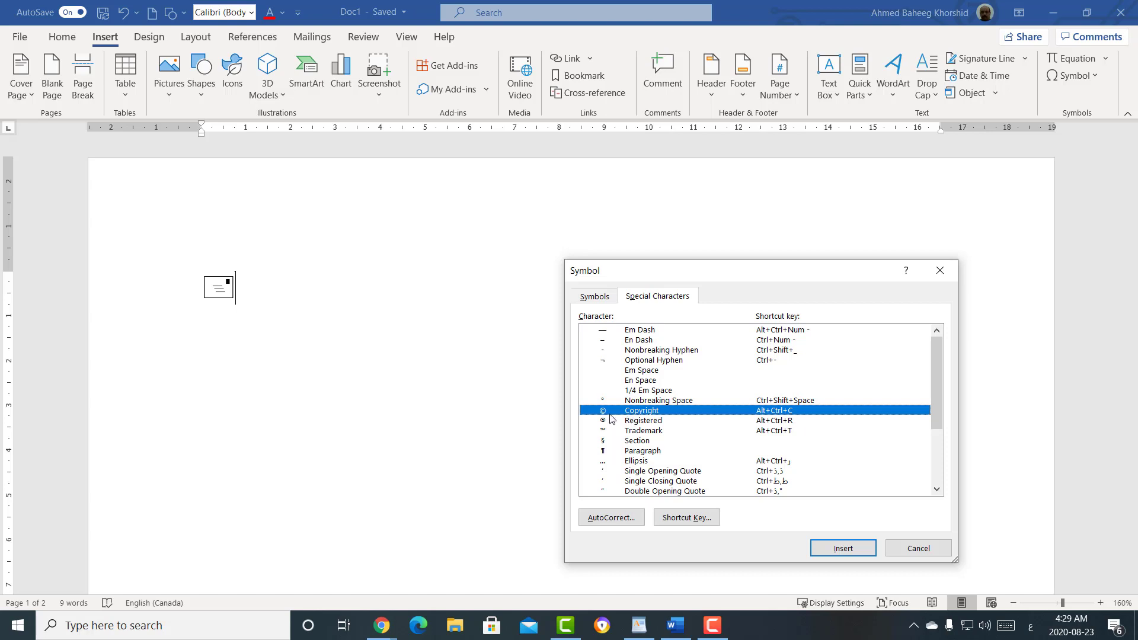
click(920, 552)
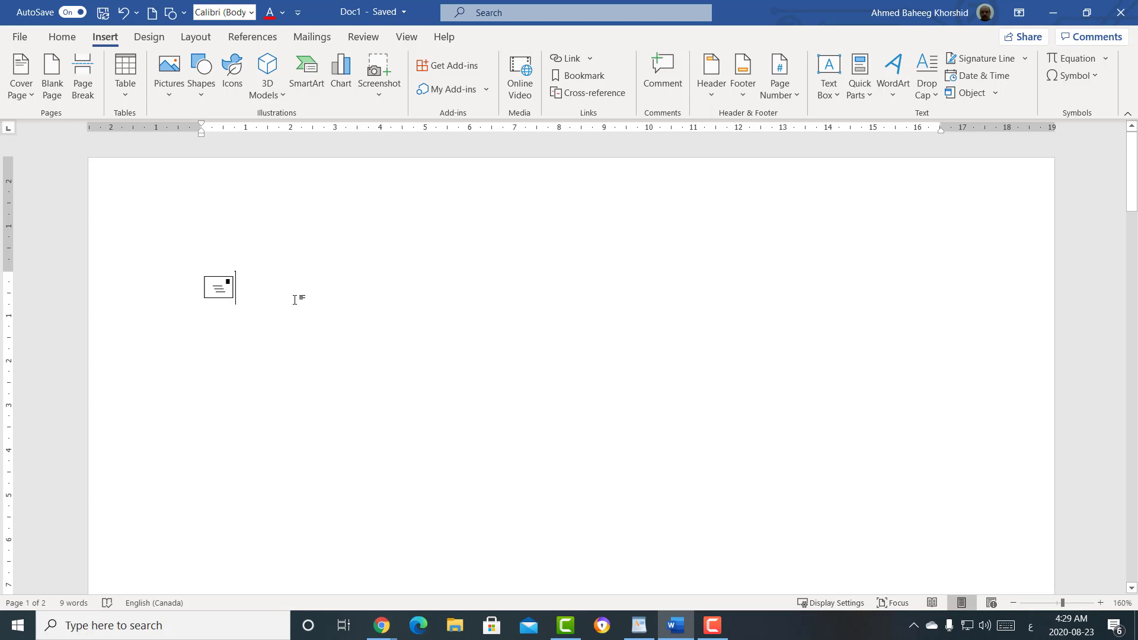
Insert ©, ® and ™ using Alt+Ctrl+C, Alt+Ctrl+R and Alt+Ctrl+T.
key(ctrl+alt+c)
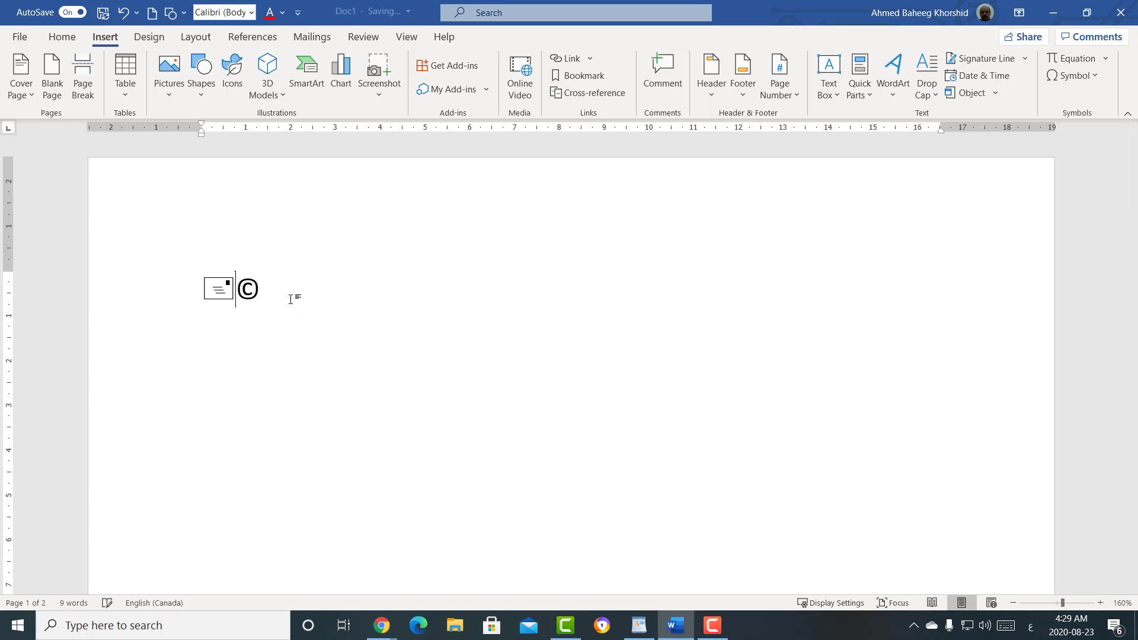
key(ctrl+alt+r)
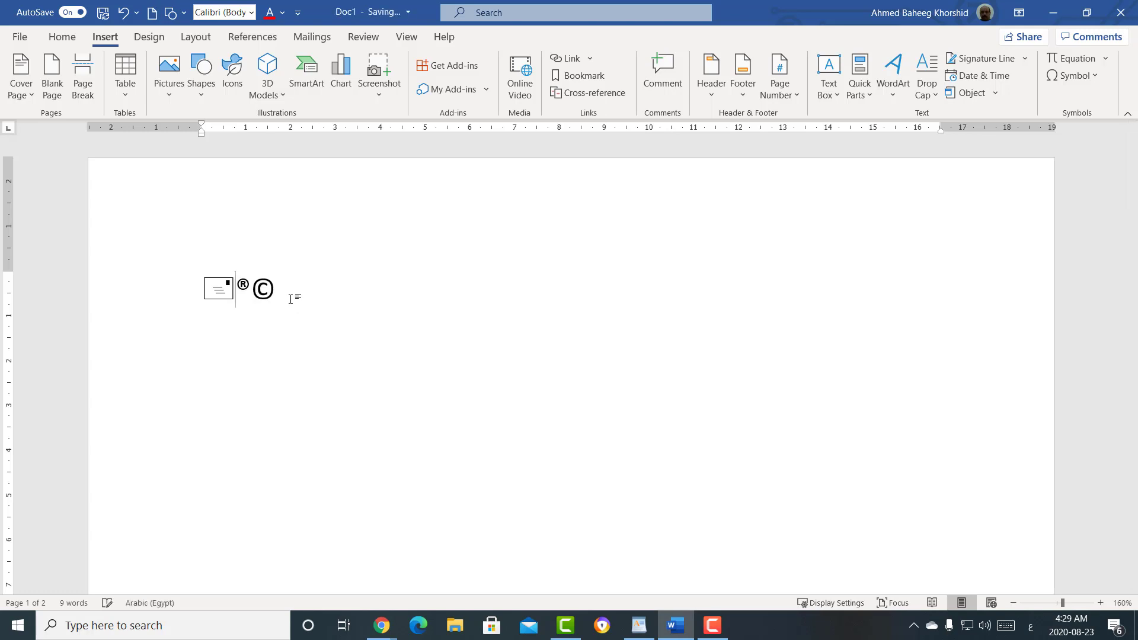
key(ctrl+alt+t)
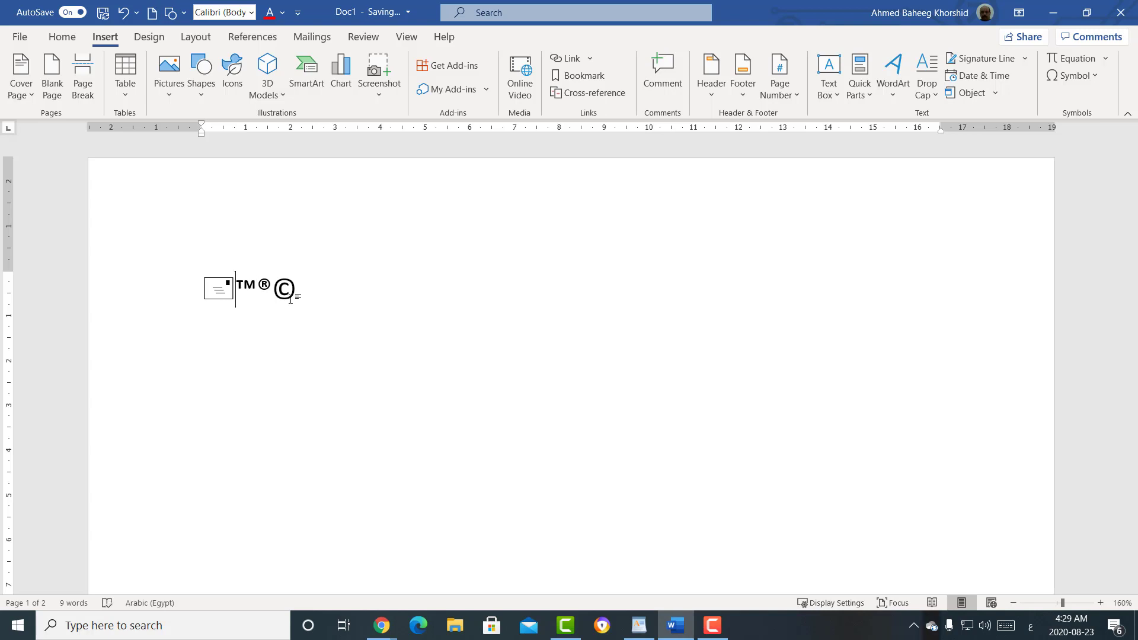
key(F10)
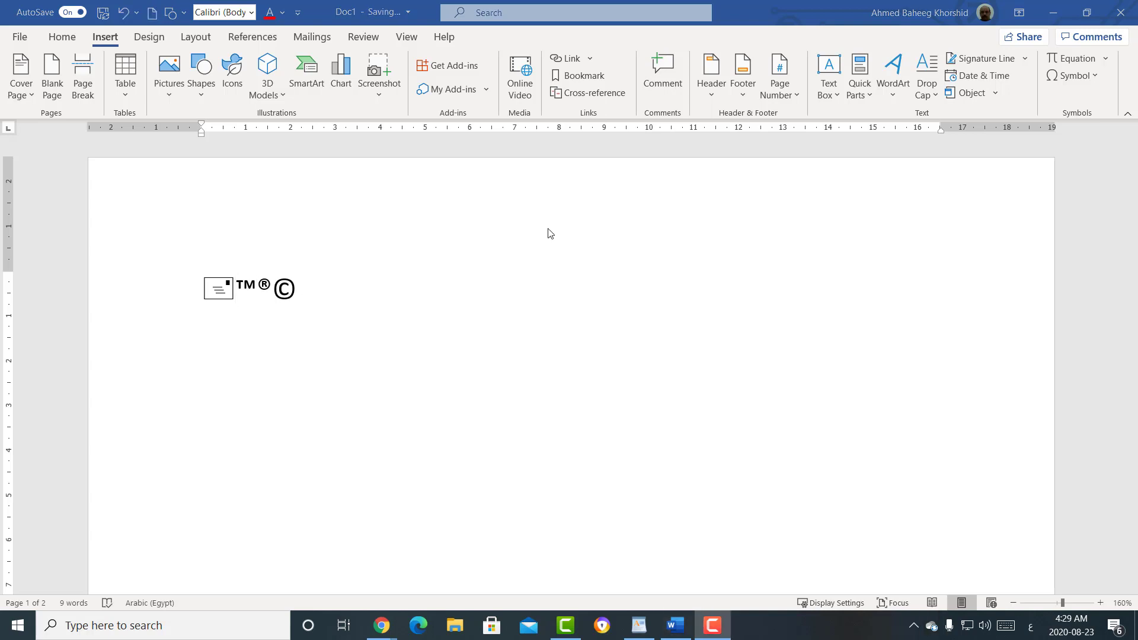
Open More Symbols and change the Symbol dialog's font from Wingdings to (normal text).
click(1096, 77)
click(1102, 188)
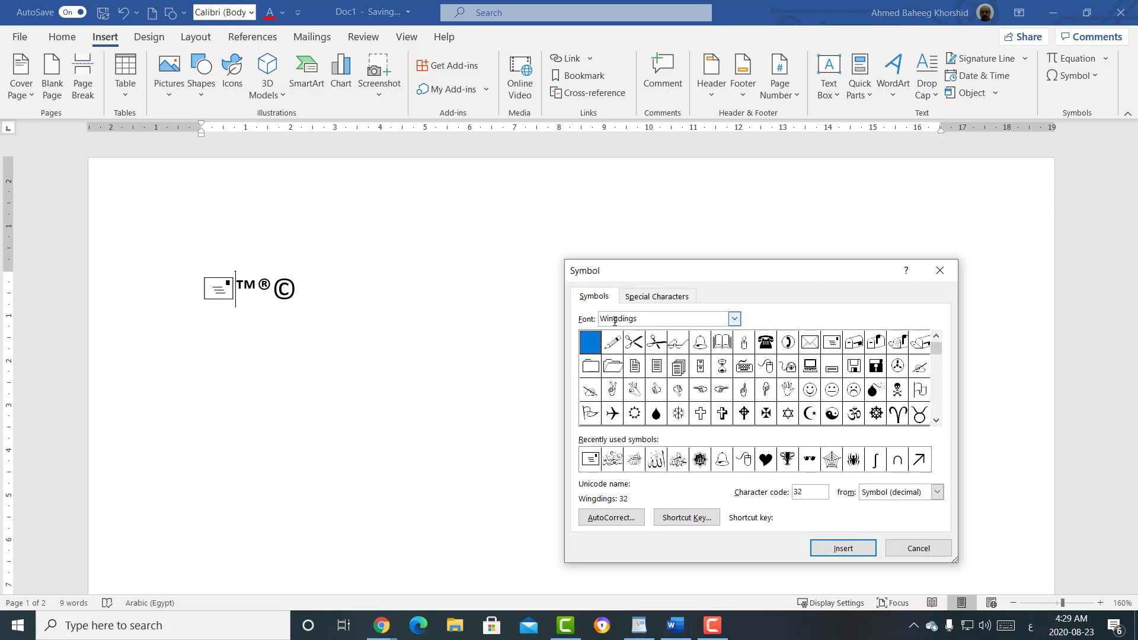
click(735, 320)
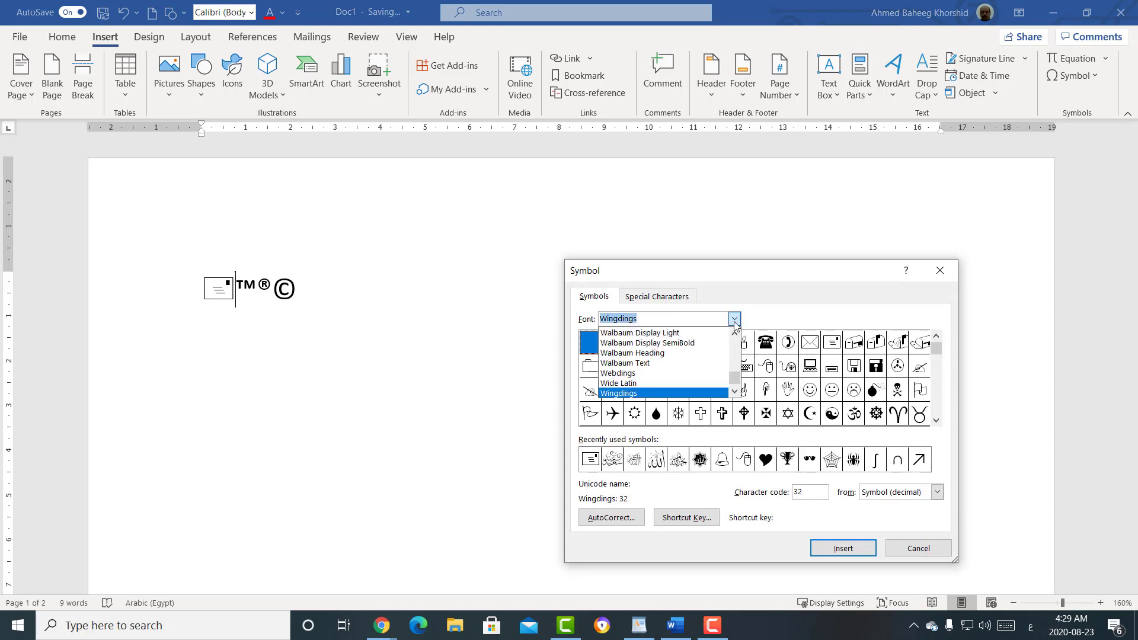
drag(733, 379, 734, 341)
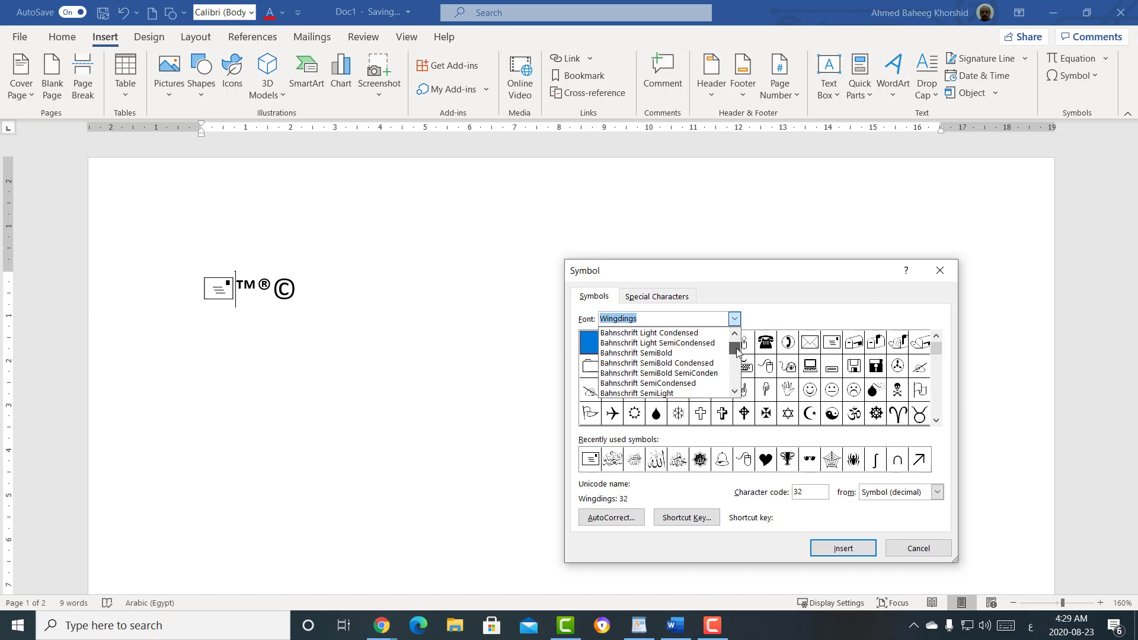
click(686, 335)
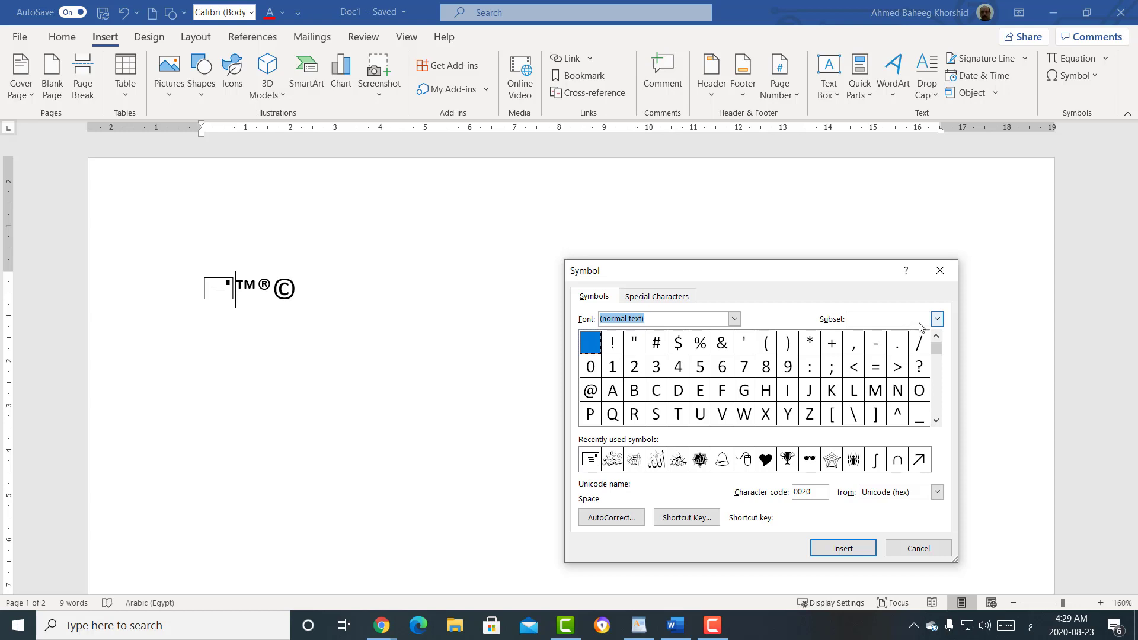
Browse the Symbol dialog's Subset list, passing through Currency Symbols.
click(937, 320)
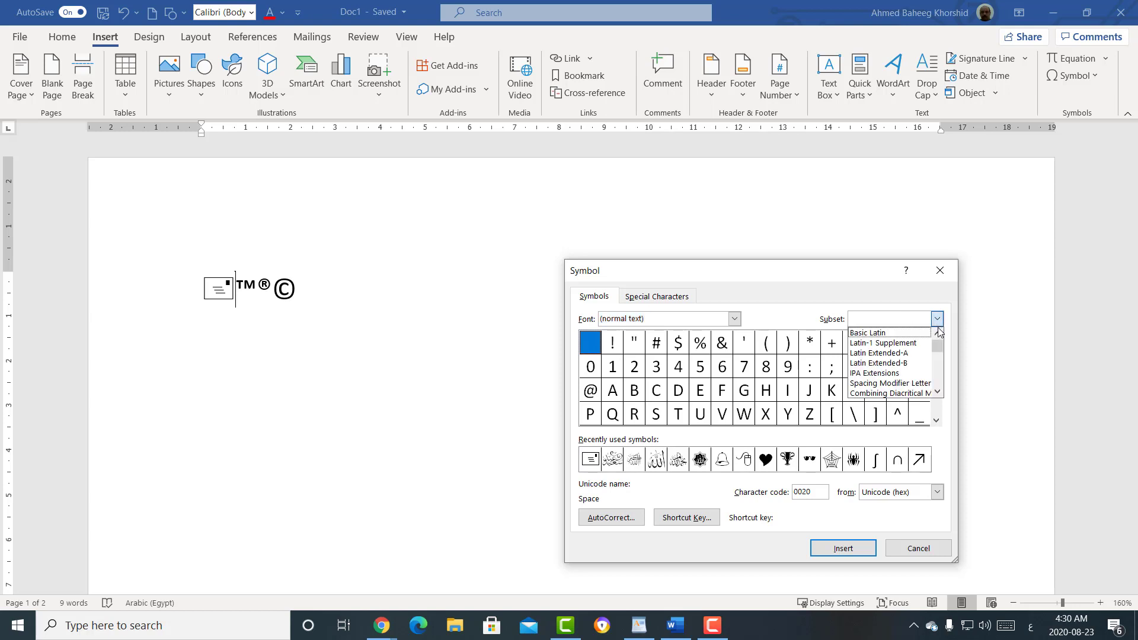
drag(940, 347, 938, 370)
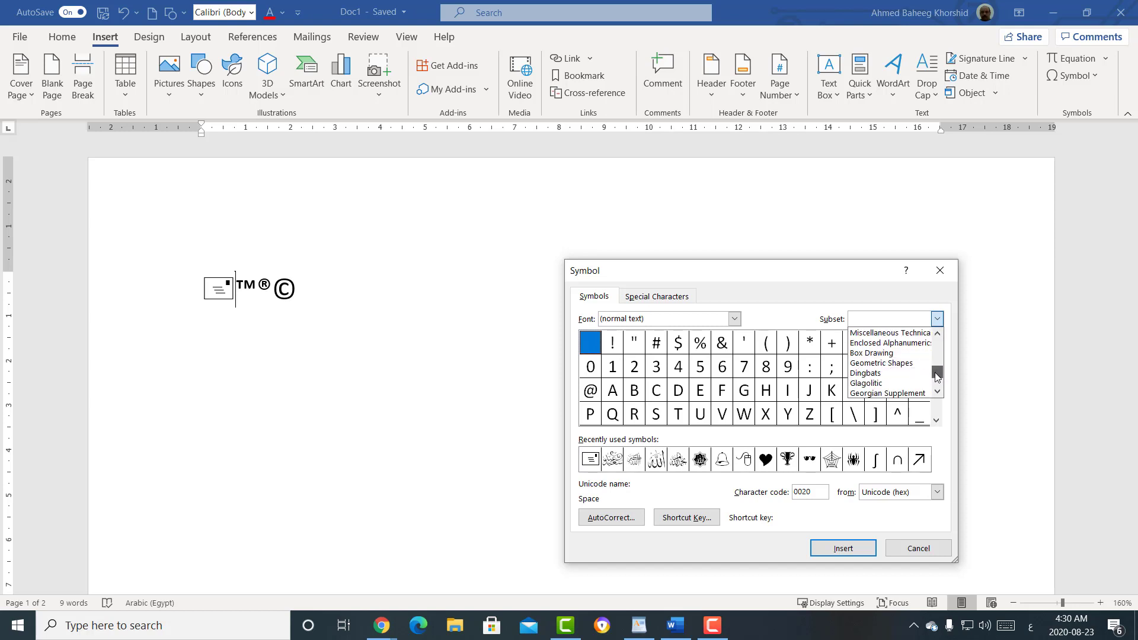
drag(939, 370, 939, 363)
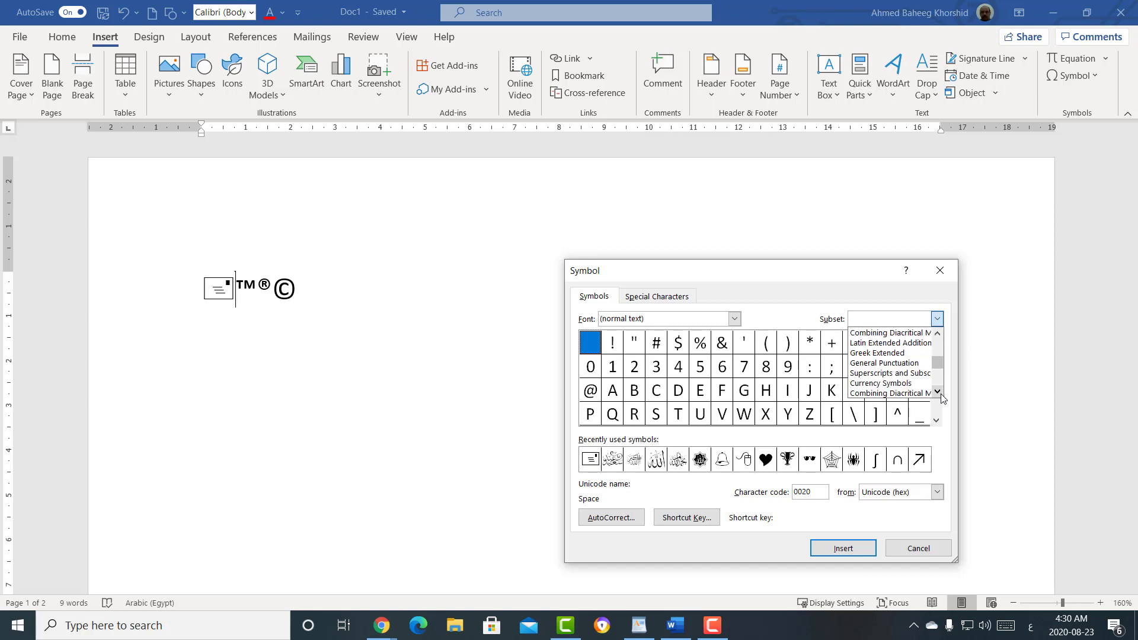
click(917, 384)
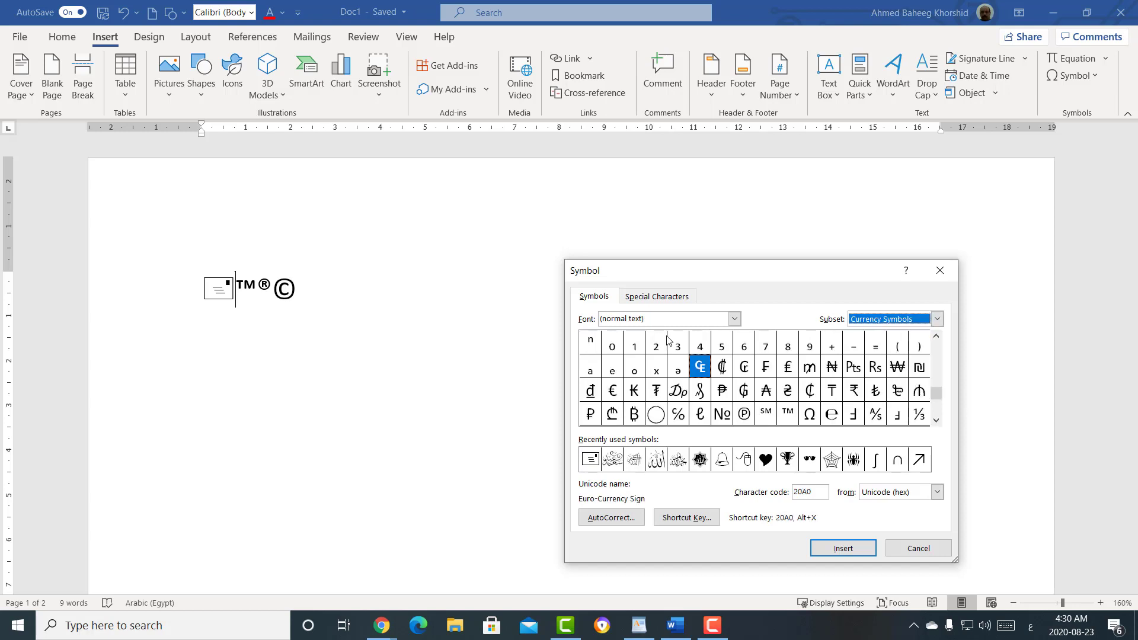
click(938, 320)
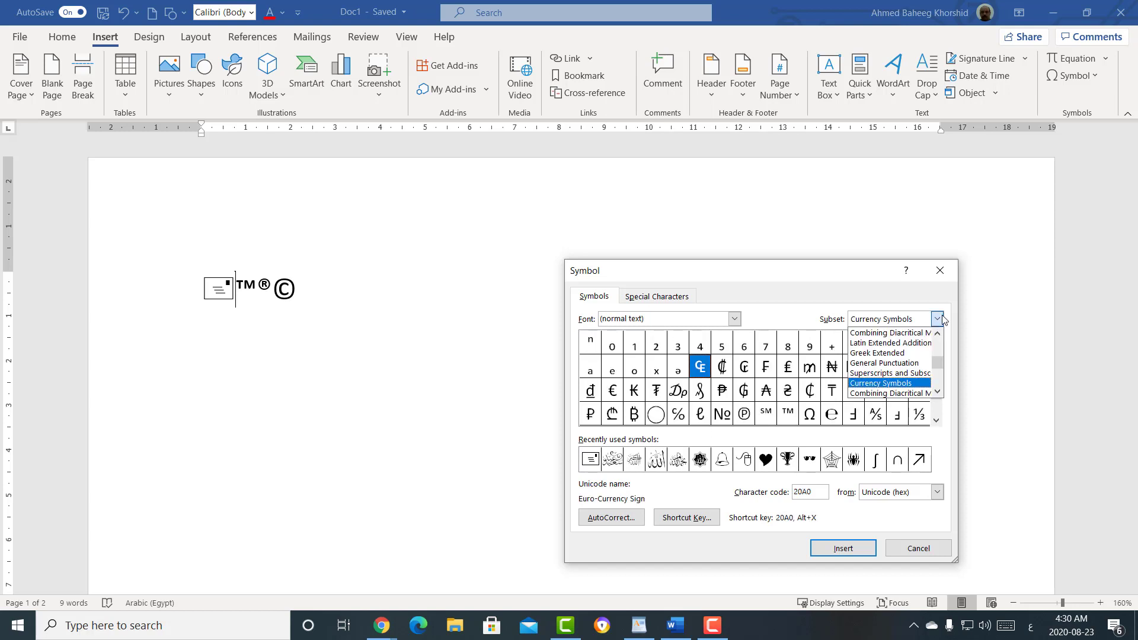
click(938, 392)
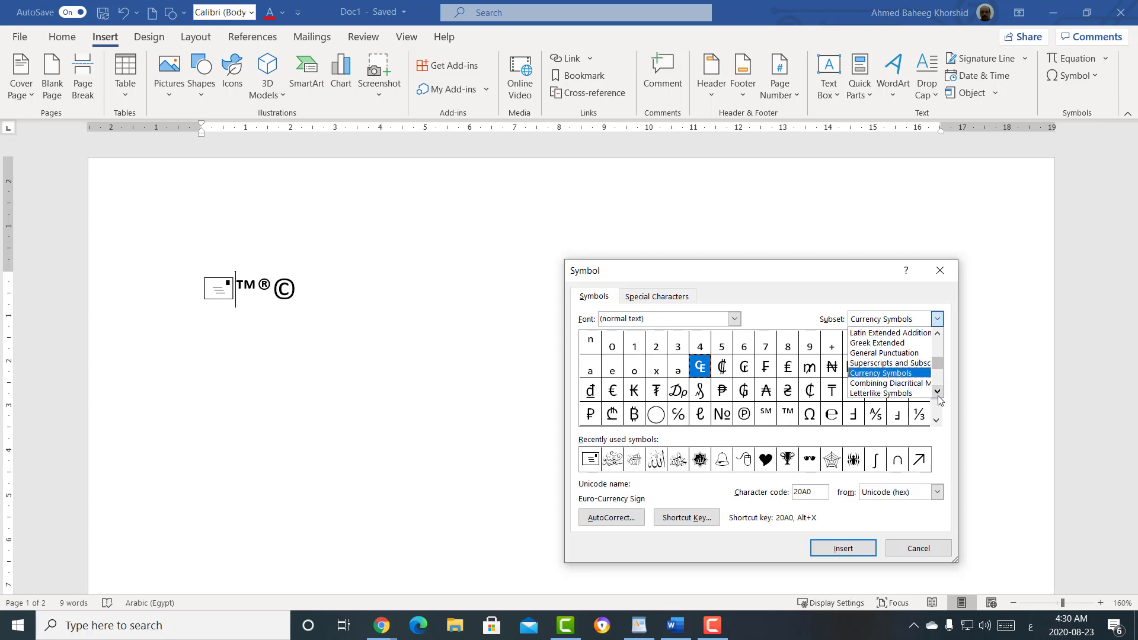
click(937, 391)
click(937, 392)
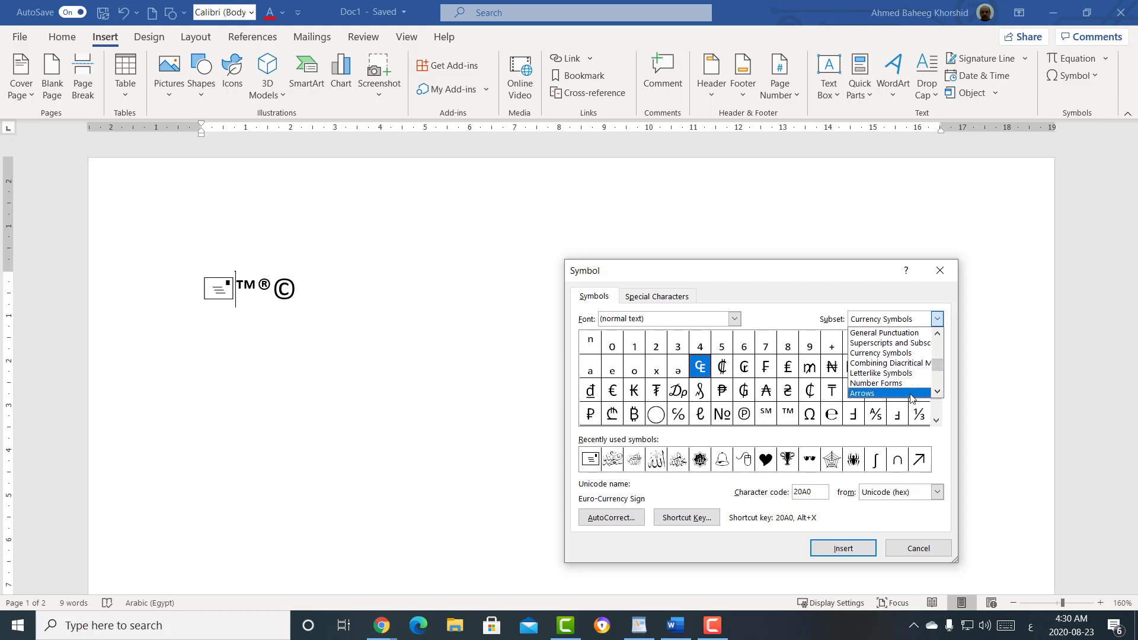
click(938, 392)
click(938, 392)
click(938, 392)
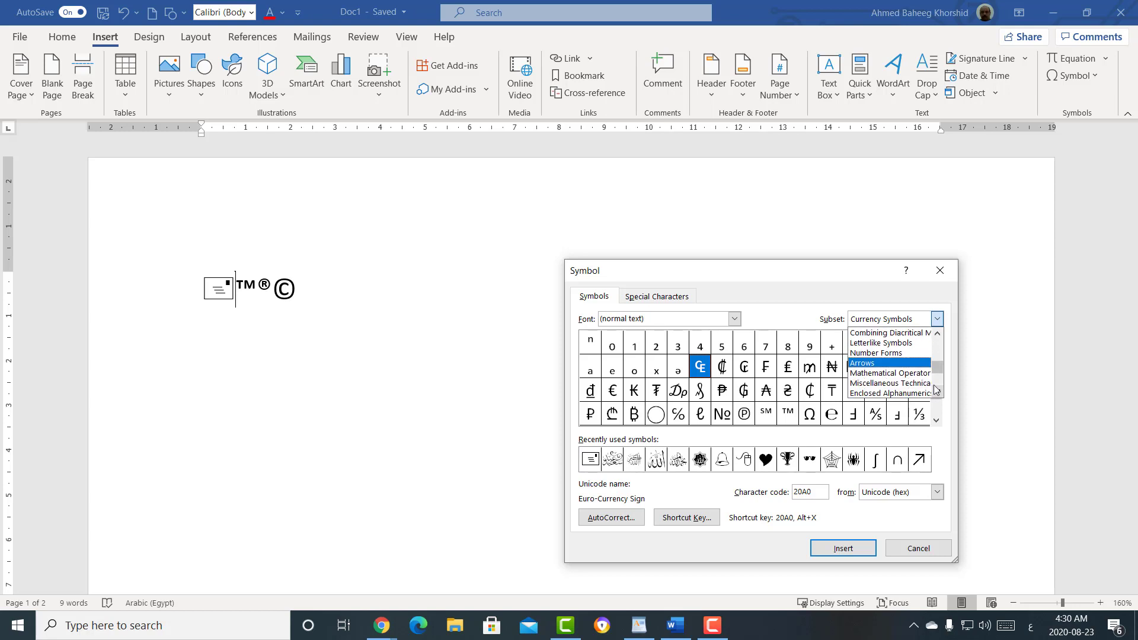
Choose the Arrows subset and insert the North East Arrow (2197).
click(915, 374)
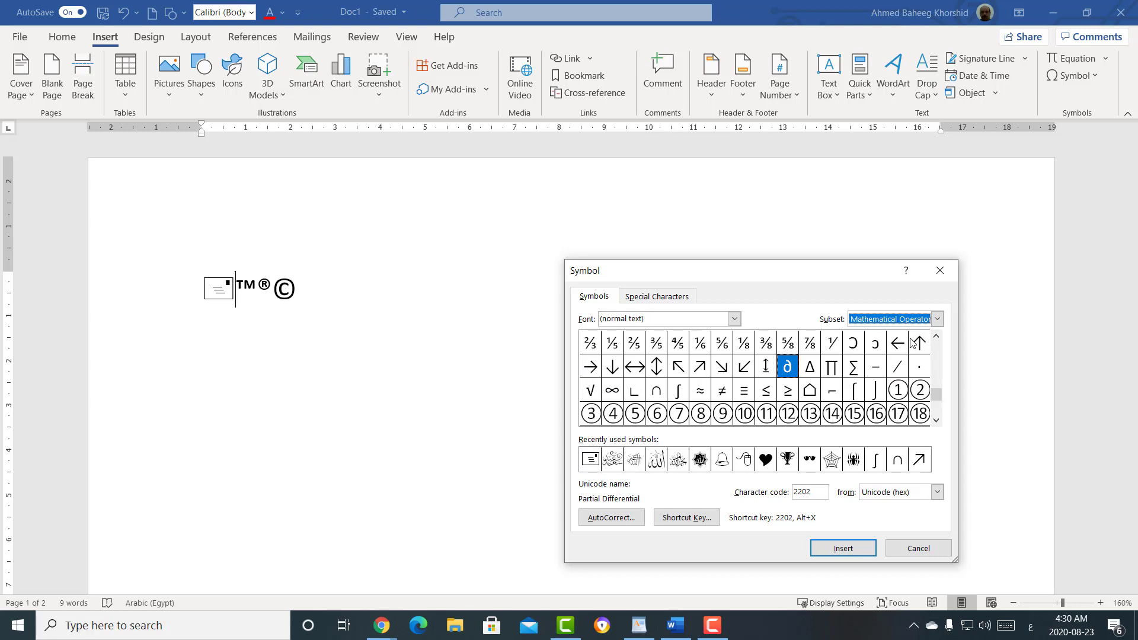
click(699, 371)
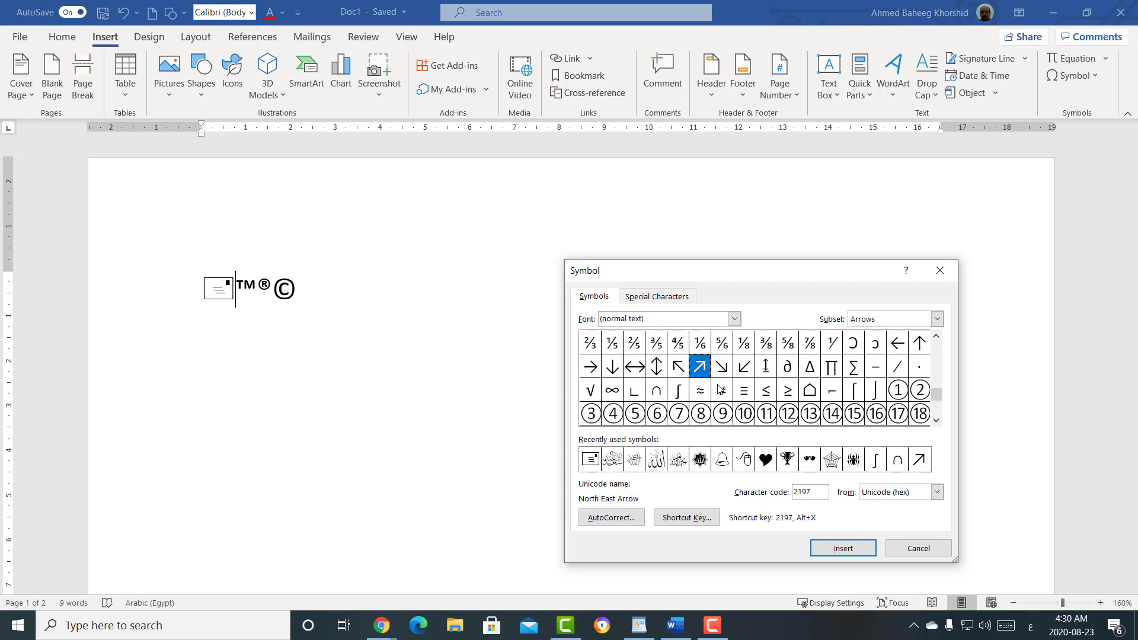
click(843, 548)
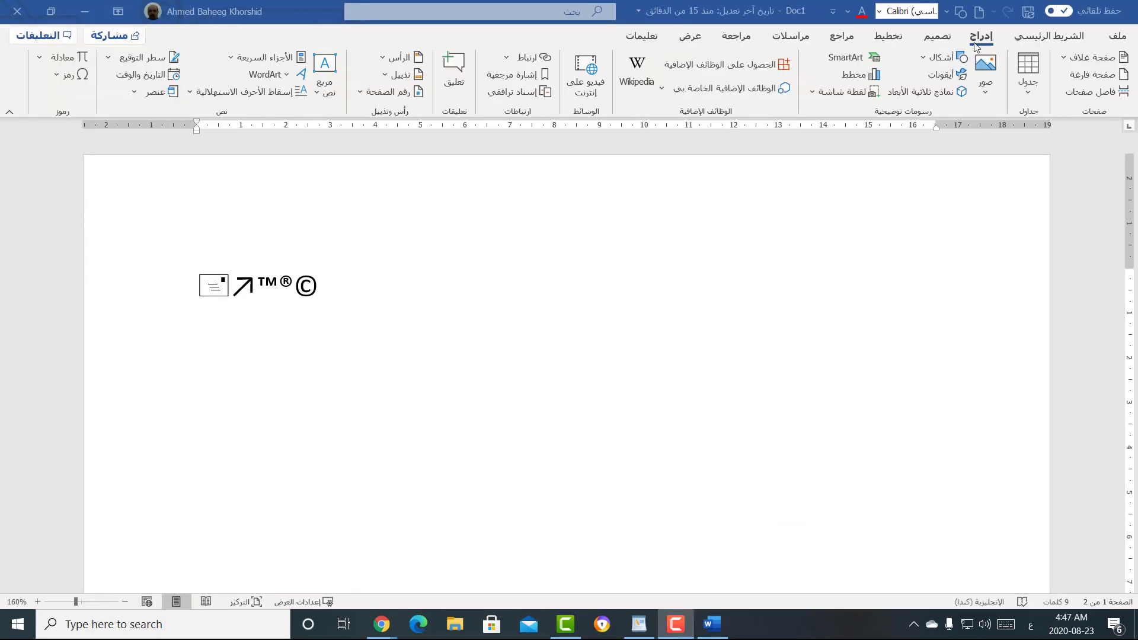
Reopen More Symbols and show the Special Characters list with shortcut keys.
click(57, 80)
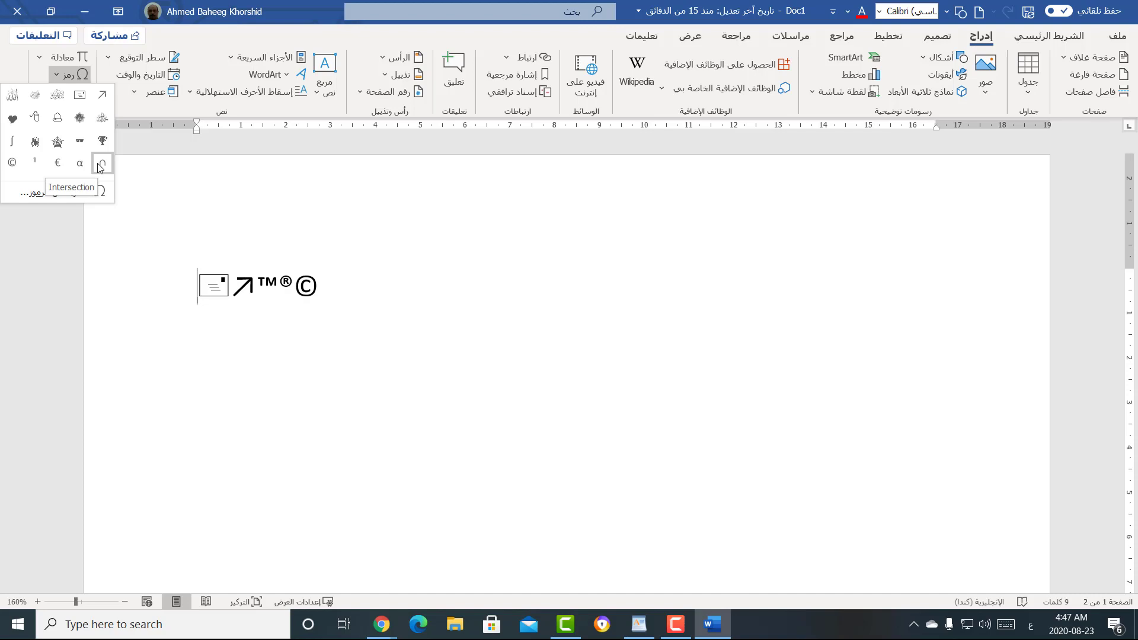
click(26, 193)
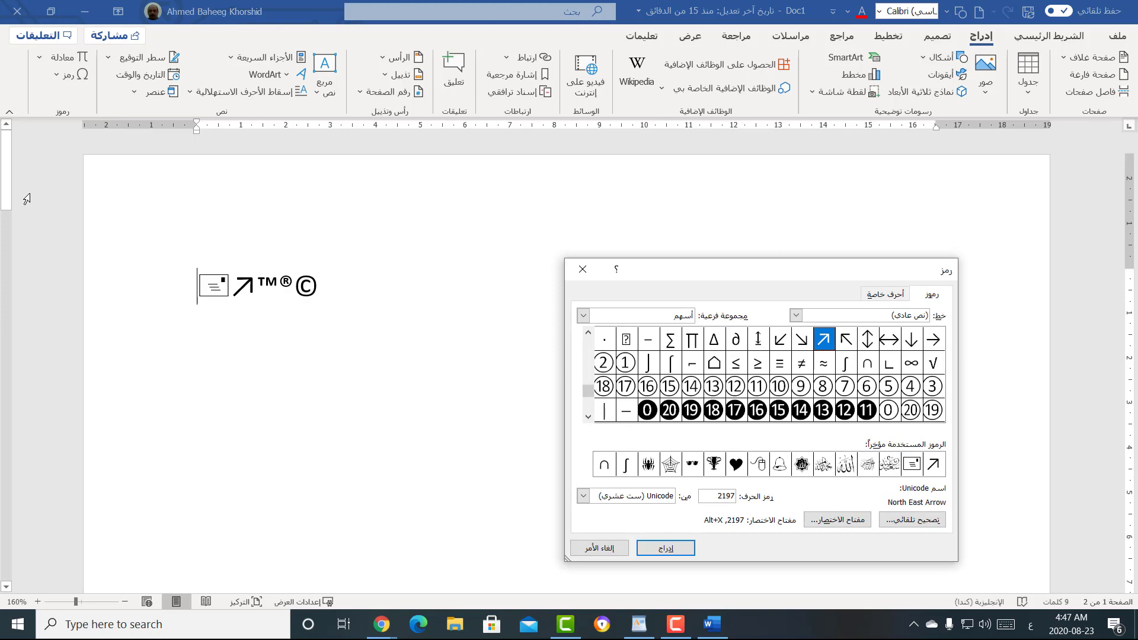
click(887, 295)
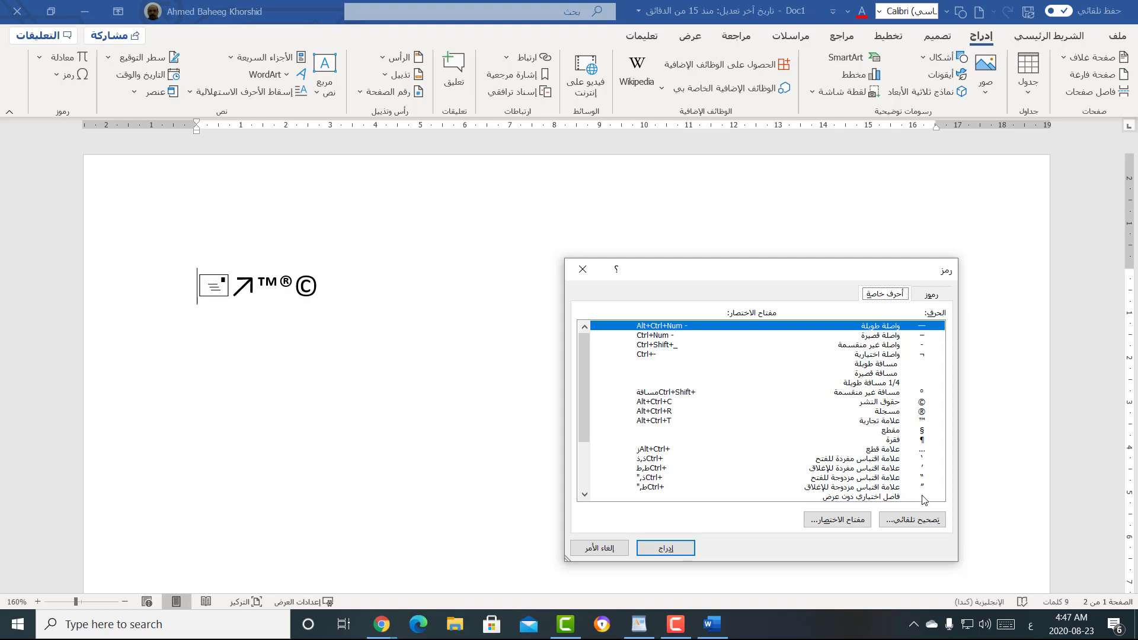
Return to the Symbols tab and browse the Webdings font's symbols.
click(932, 295)
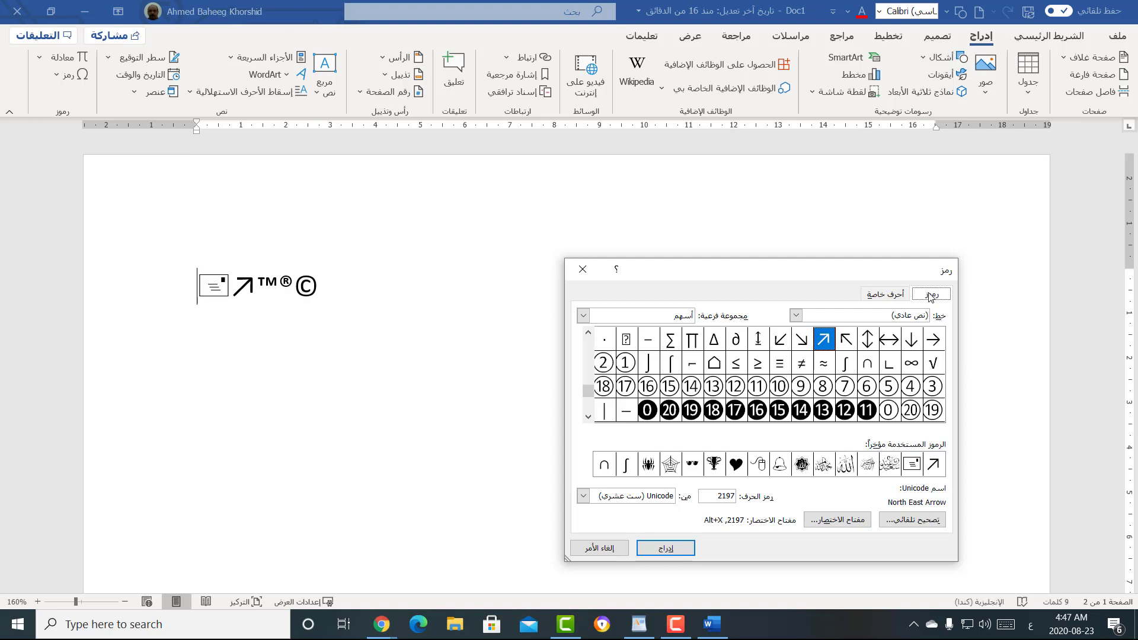
click(795, 315)
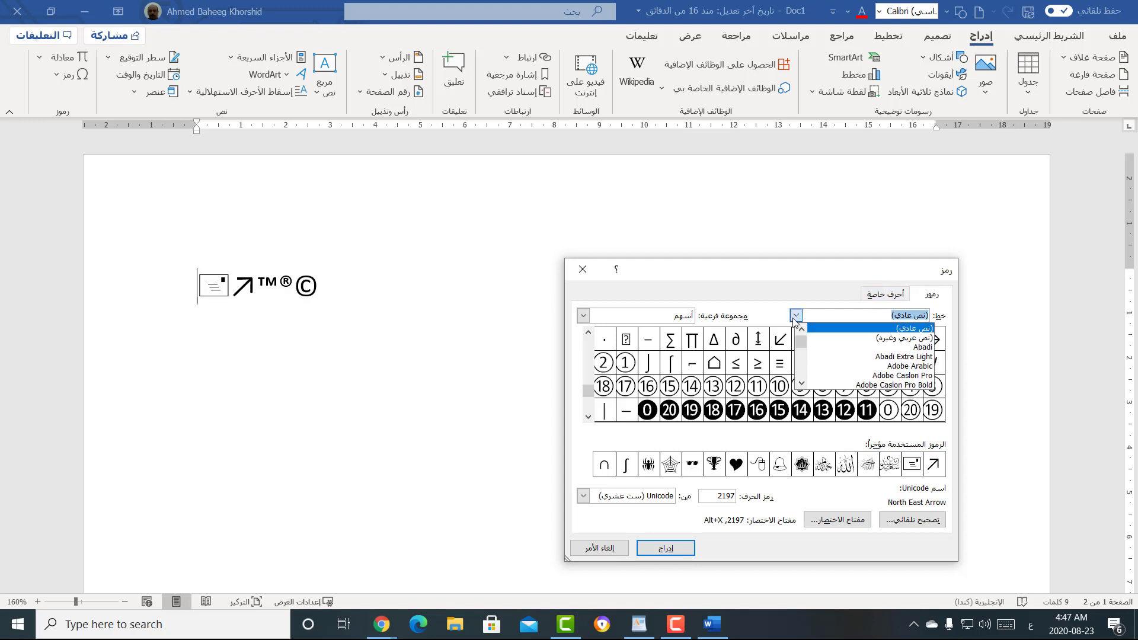
drag(801, 343, 799, 373)
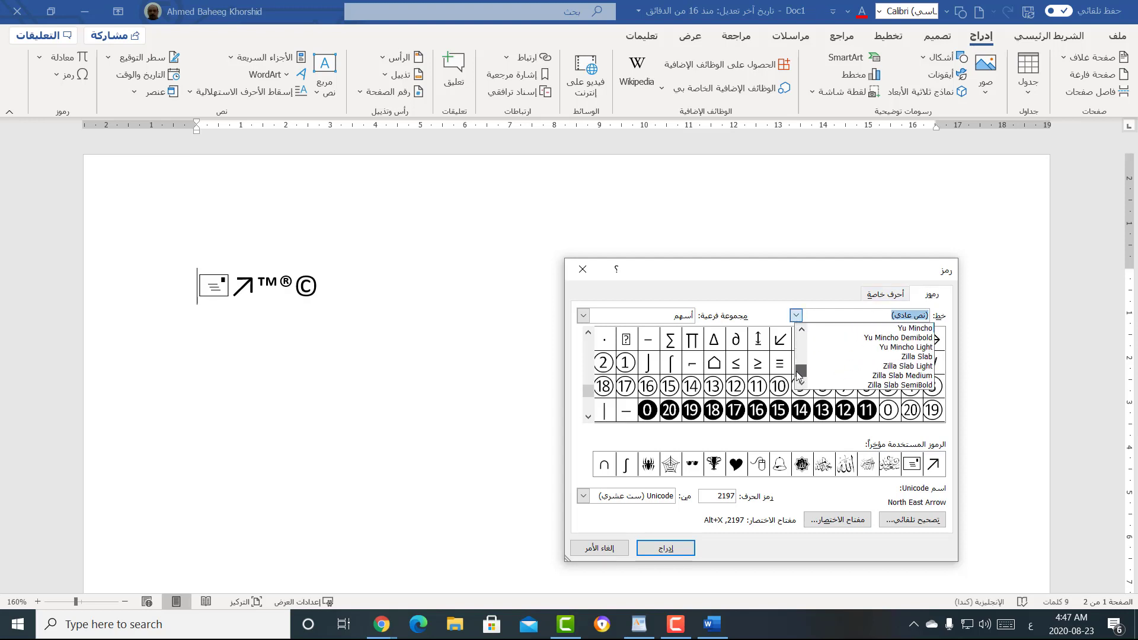
click(801, 330)
click(801, 330)
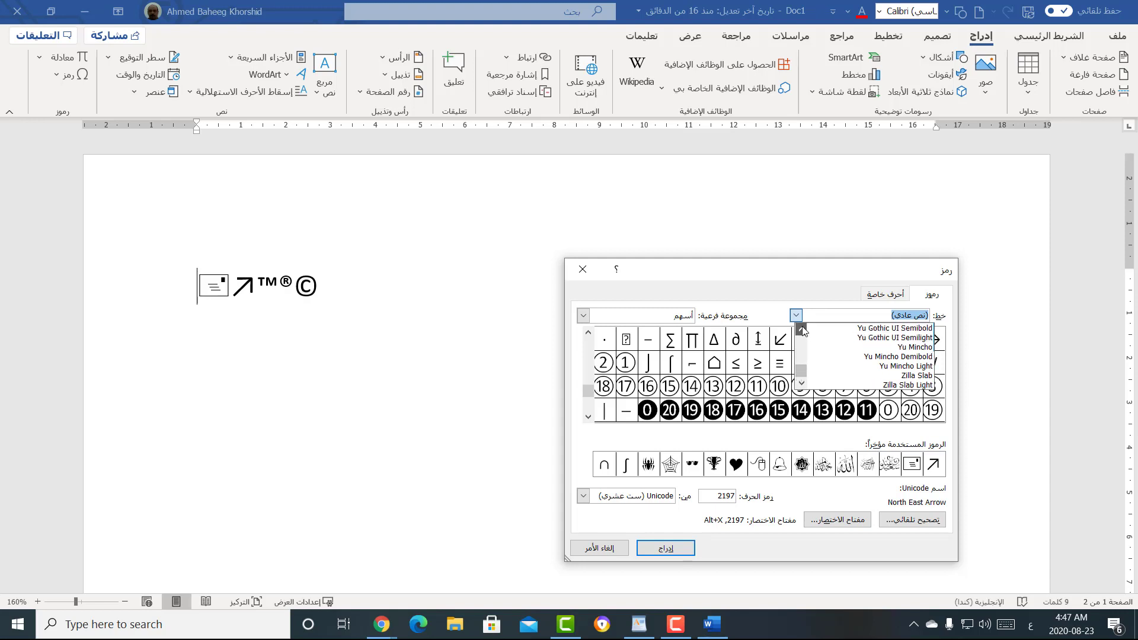
scroll(801, 331, up, 1)
scroll(801, 330, up, 2)
scroll(802, 330, up, 1)
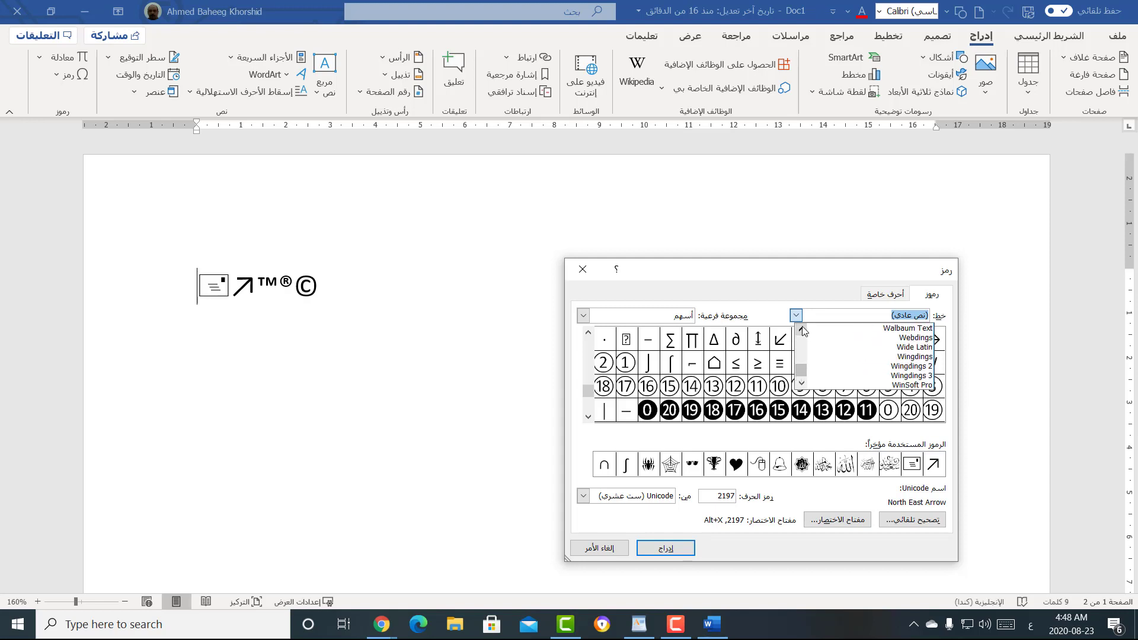
click(860, 337)
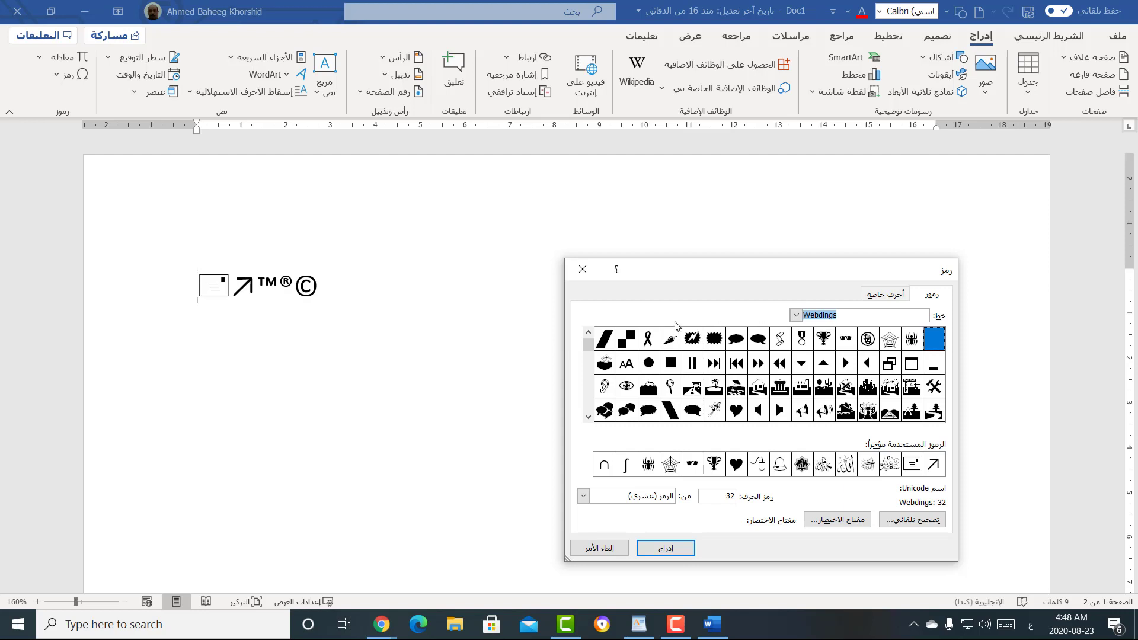
click(588, 416)
click(588, 417)
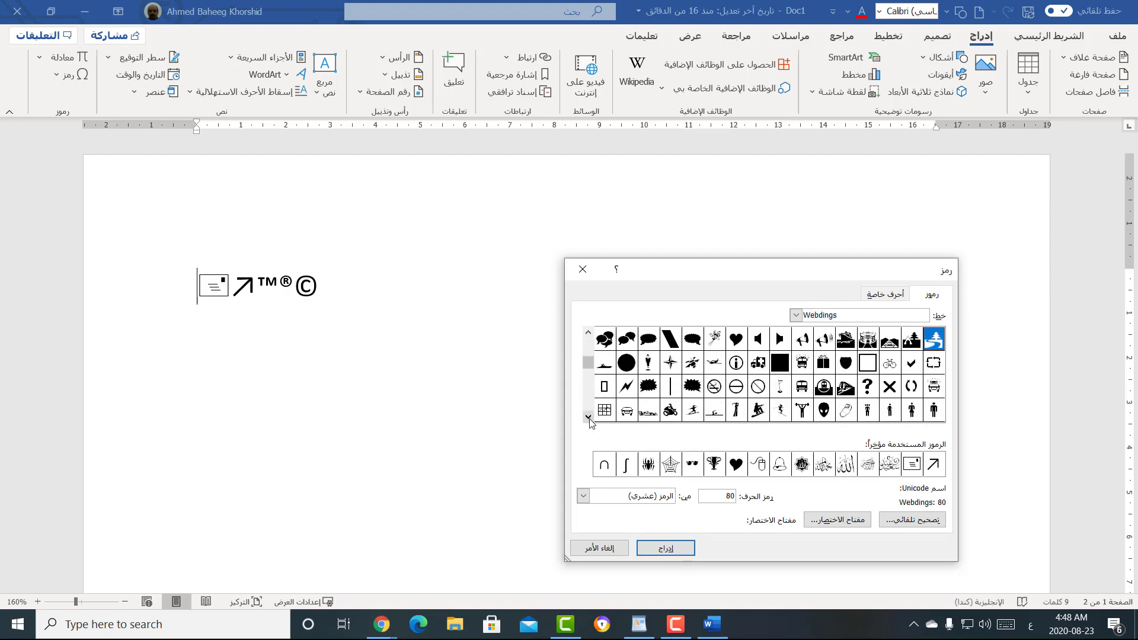
click(588, 417)
click(588, 416)
click(588, 417)
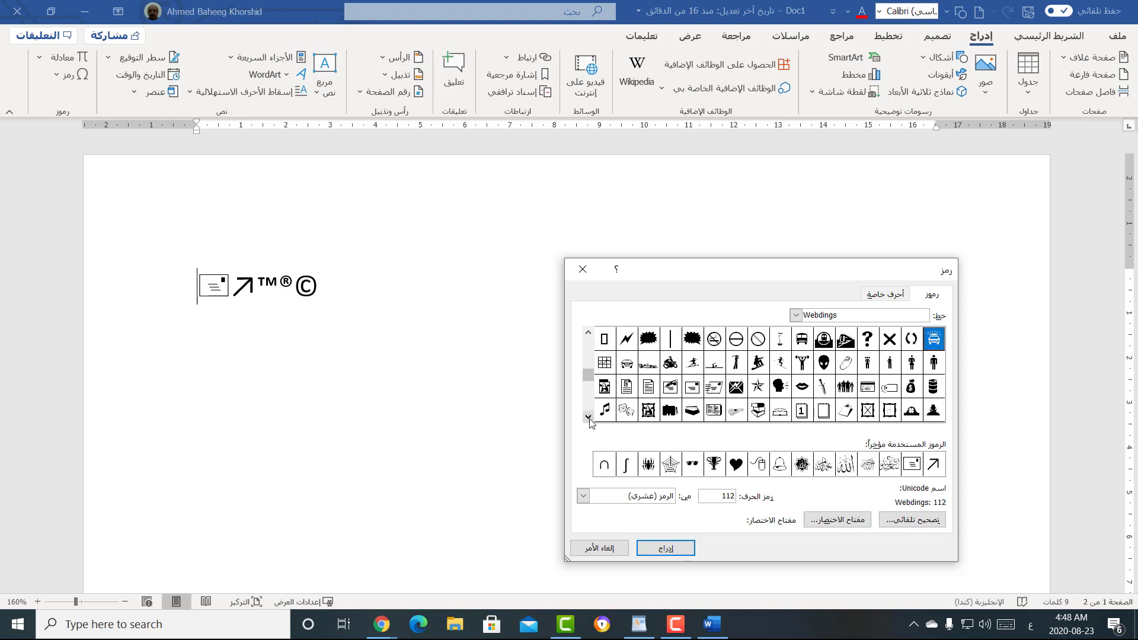
Switch the symbol font to Wingdings, then to Wingdings 2.
click(796, 316)
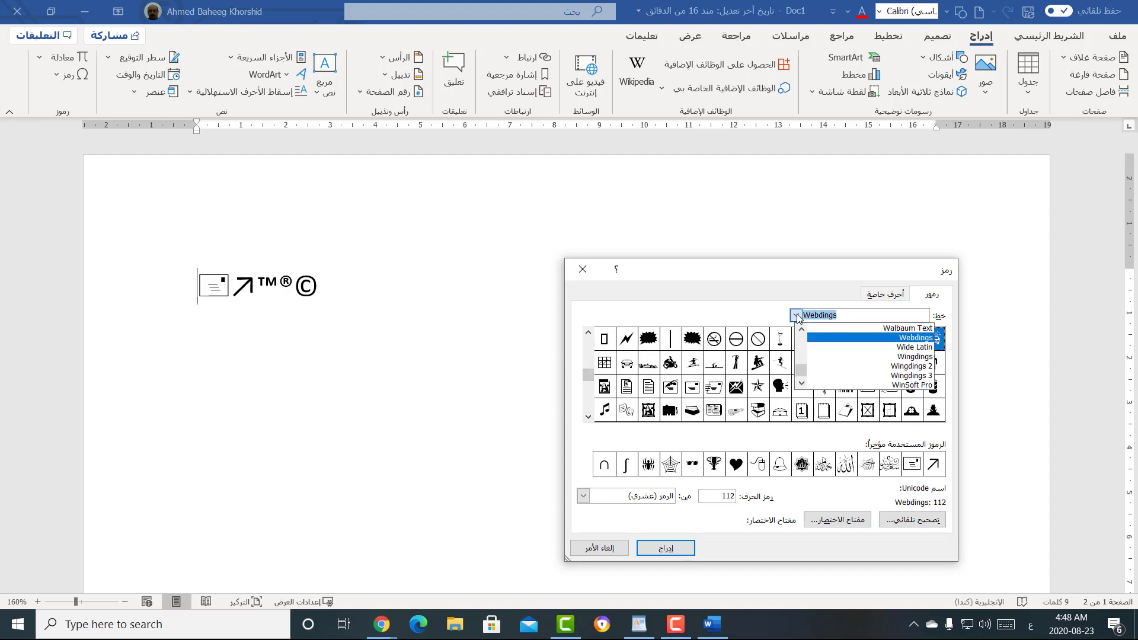
click(837, 358)
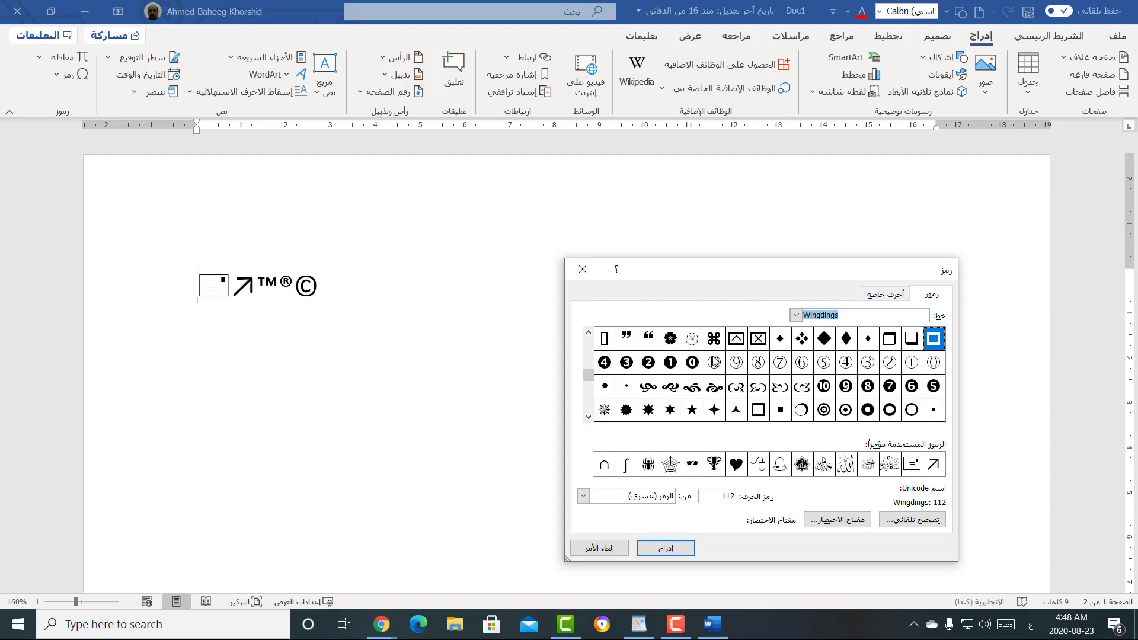
click(589, 333)
click(589, 333)
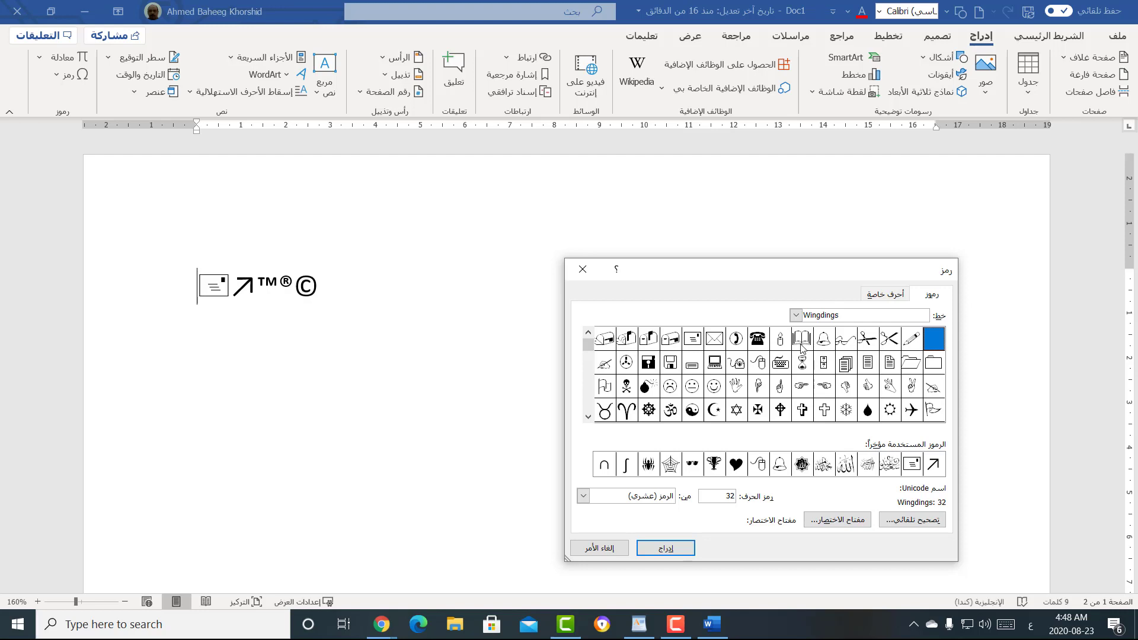
click(796, 315)
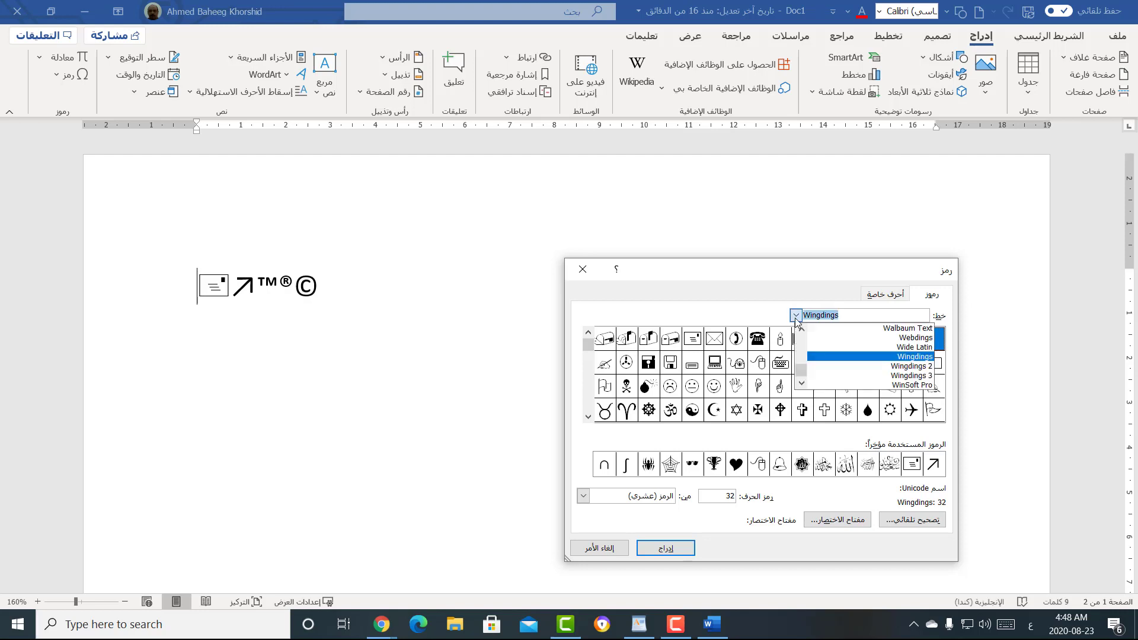
click(833, 366)
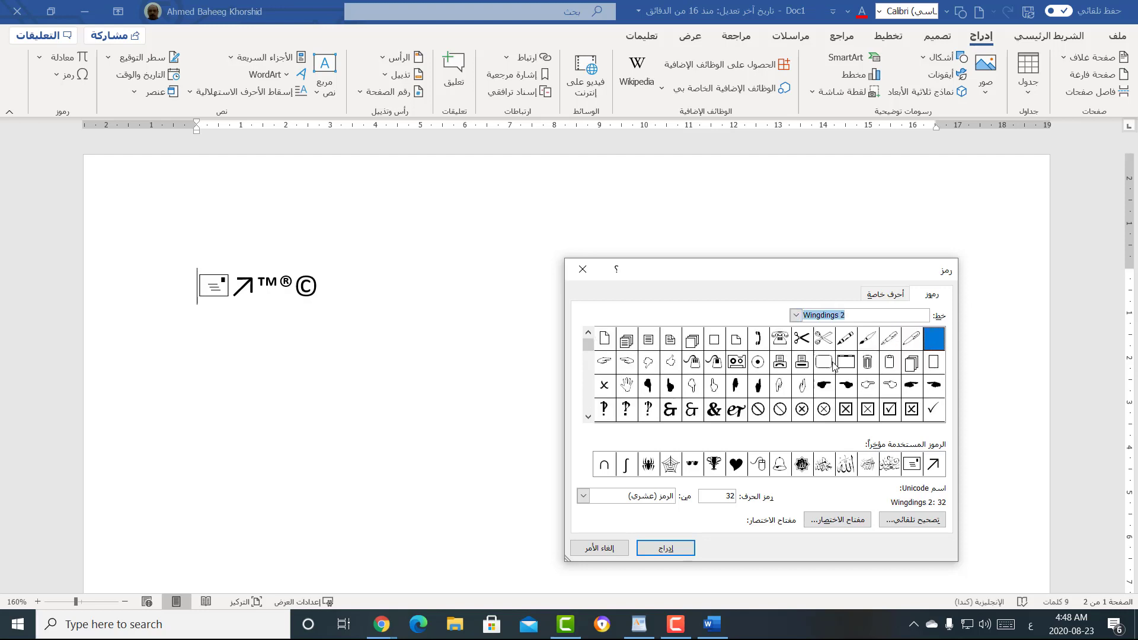
Browse the Wingdings 3 symbols in the Symbol dialog.
click(796, 315)
click(848, 376)
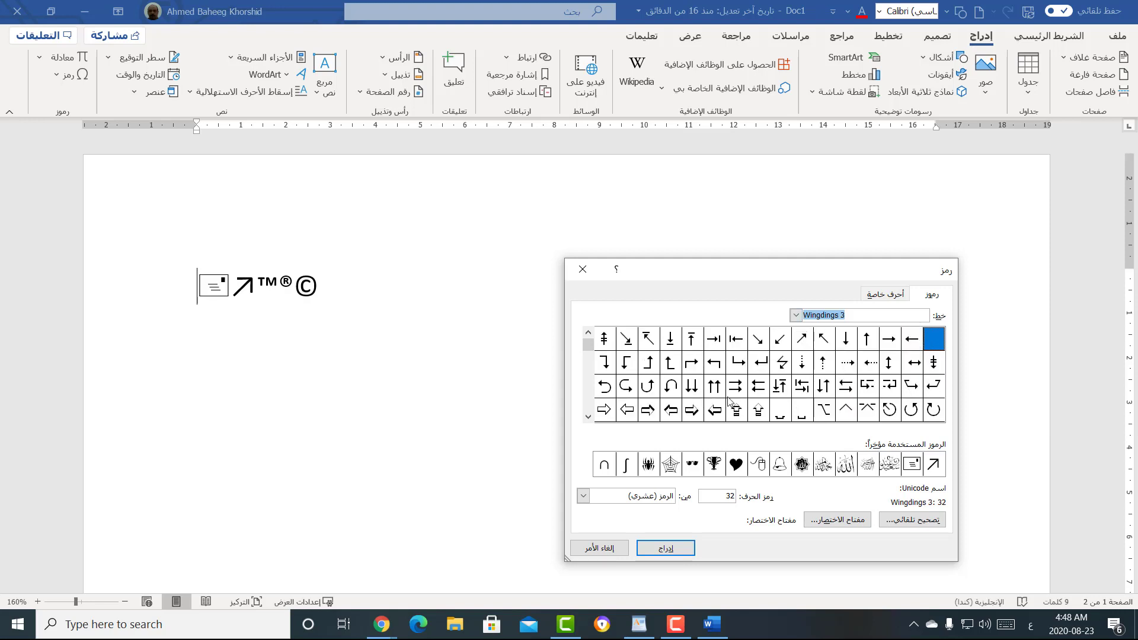
click(588, 417)
click(588, 417)
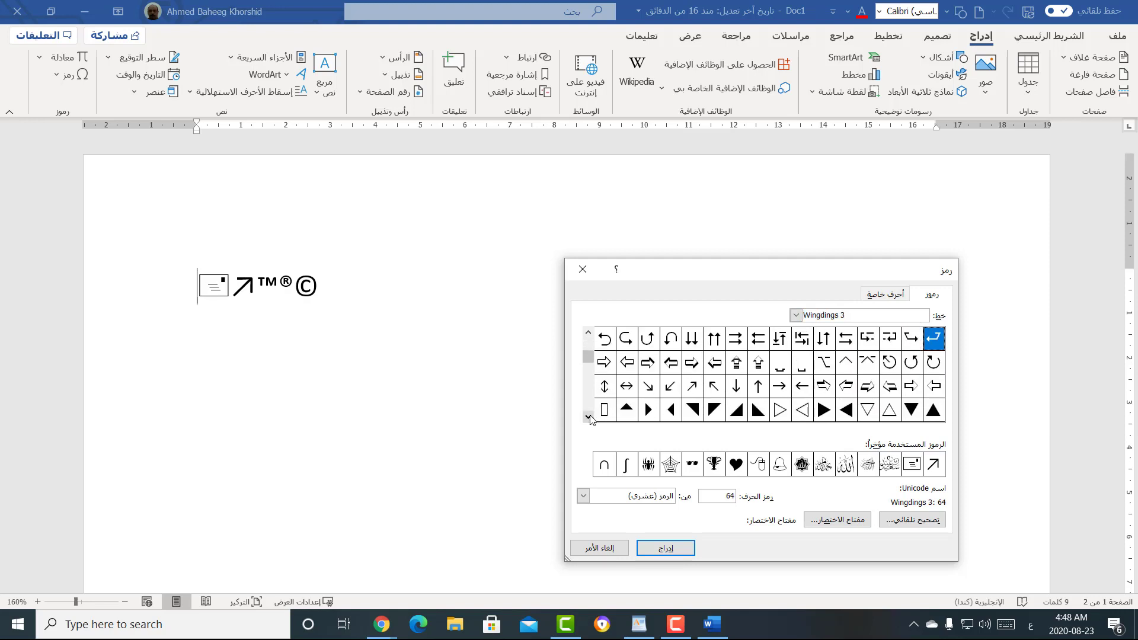
click(589, 417)
click(589, 417)
click(588, 417)
click(588, 417)
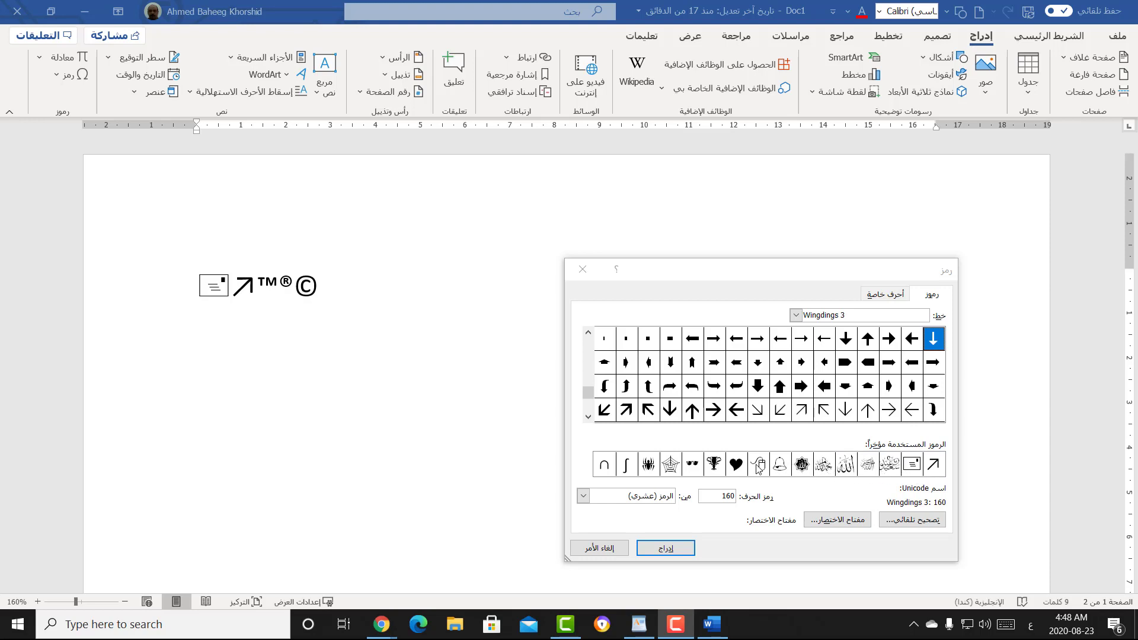
Switch the font to AGA Arabesque and scroll its glyph grid to the top.
click(796, 315)
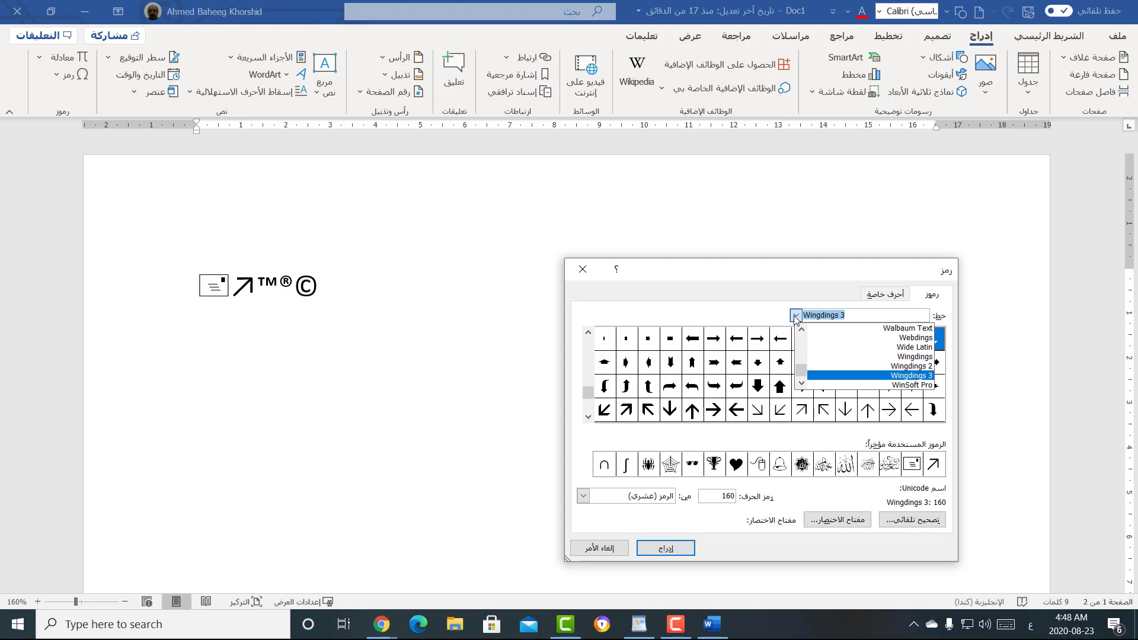
drag(801, 368, 802, 343)
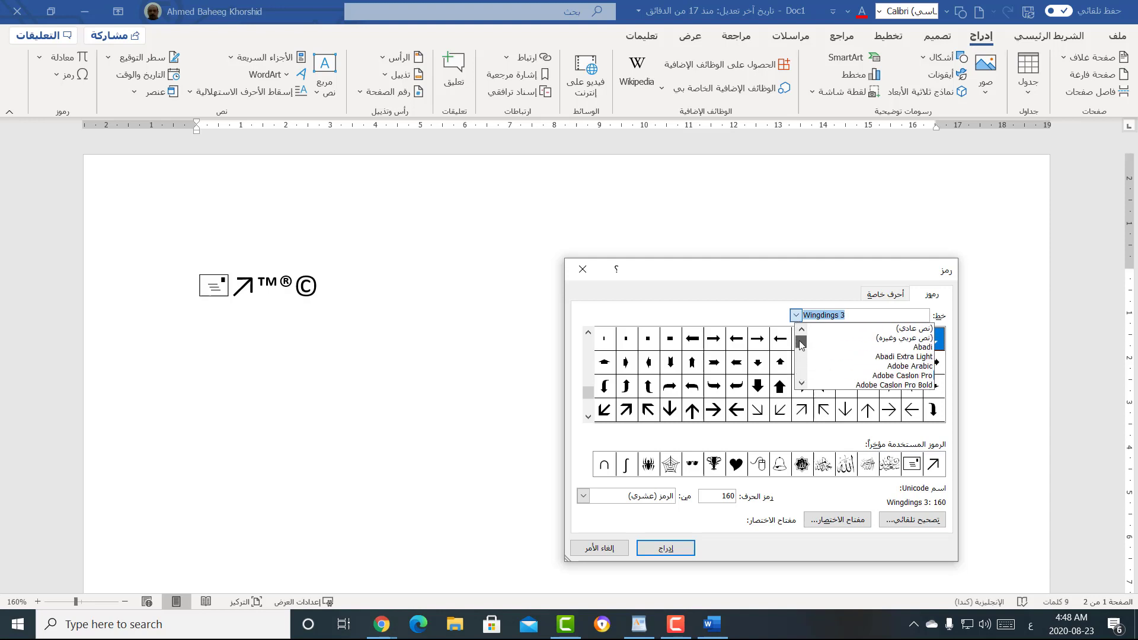
click(801, 386)
click(801, 386)
click(801, 386)
click(801, 385)
click(802, 385)
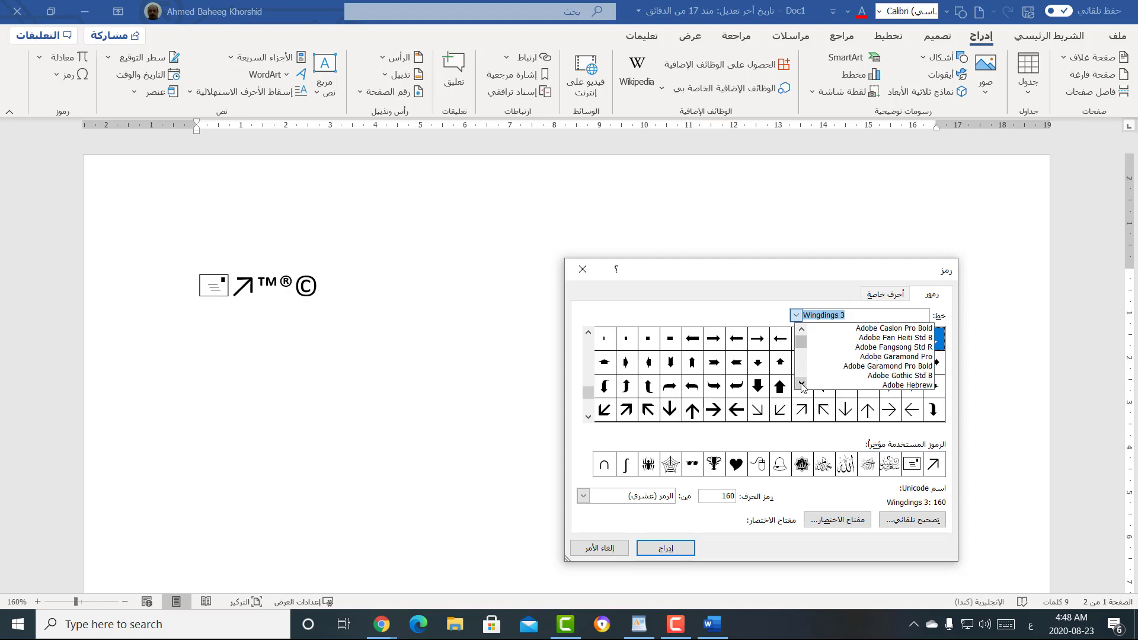
click(801, 385)
click(801, 386)
click(801, 385)
click(801, 385)
click(802, 385)
click(801, 386)
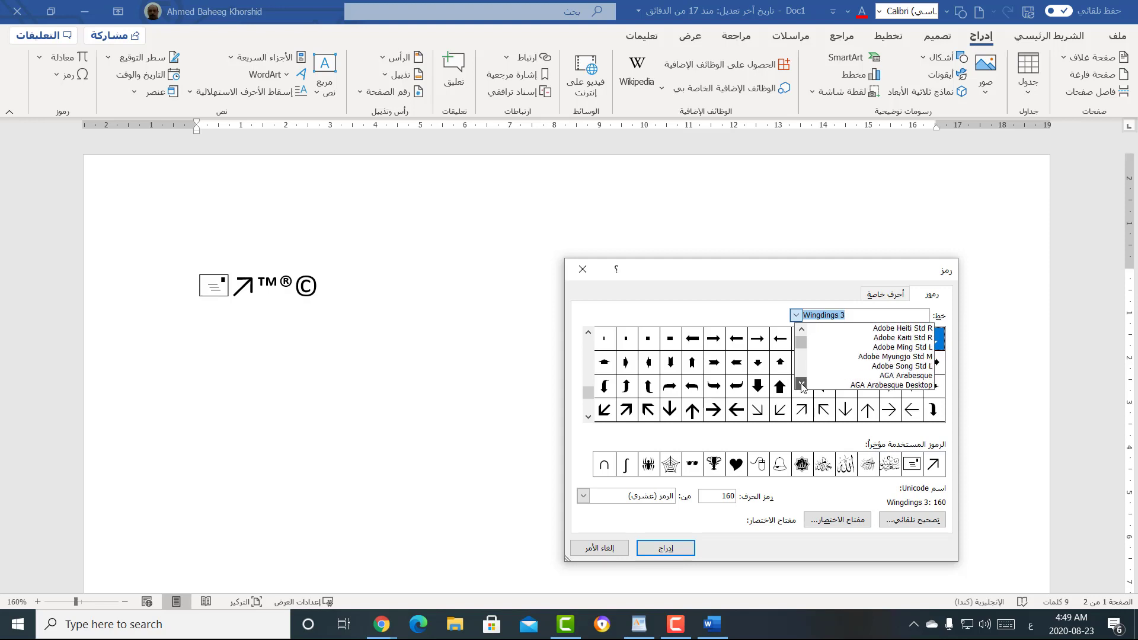
click(802, 386)
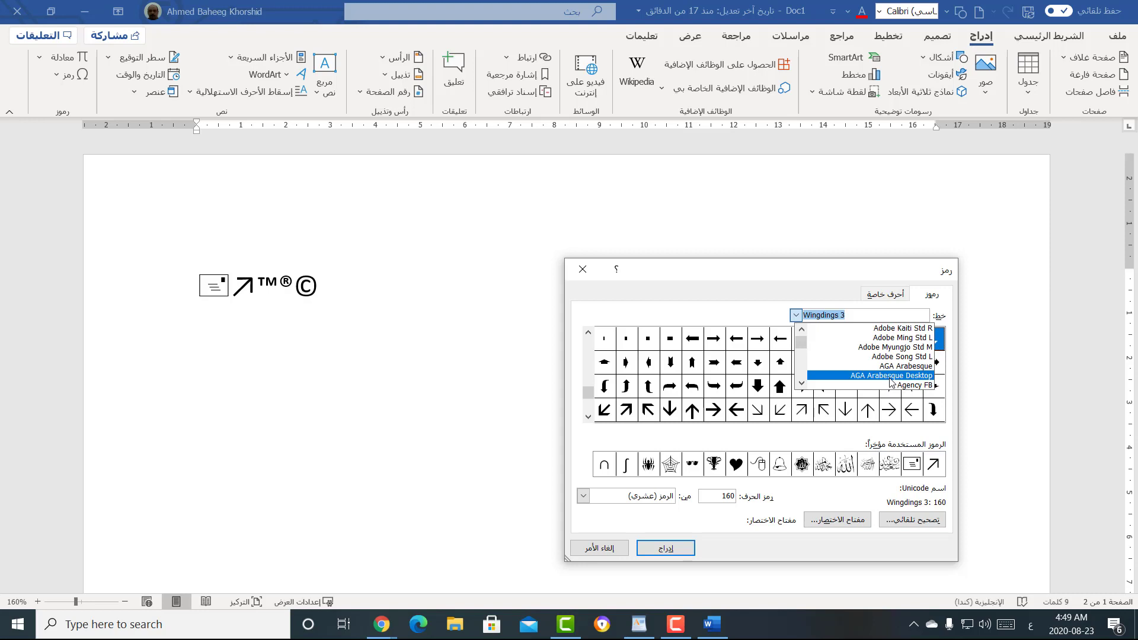
click(891, 368)
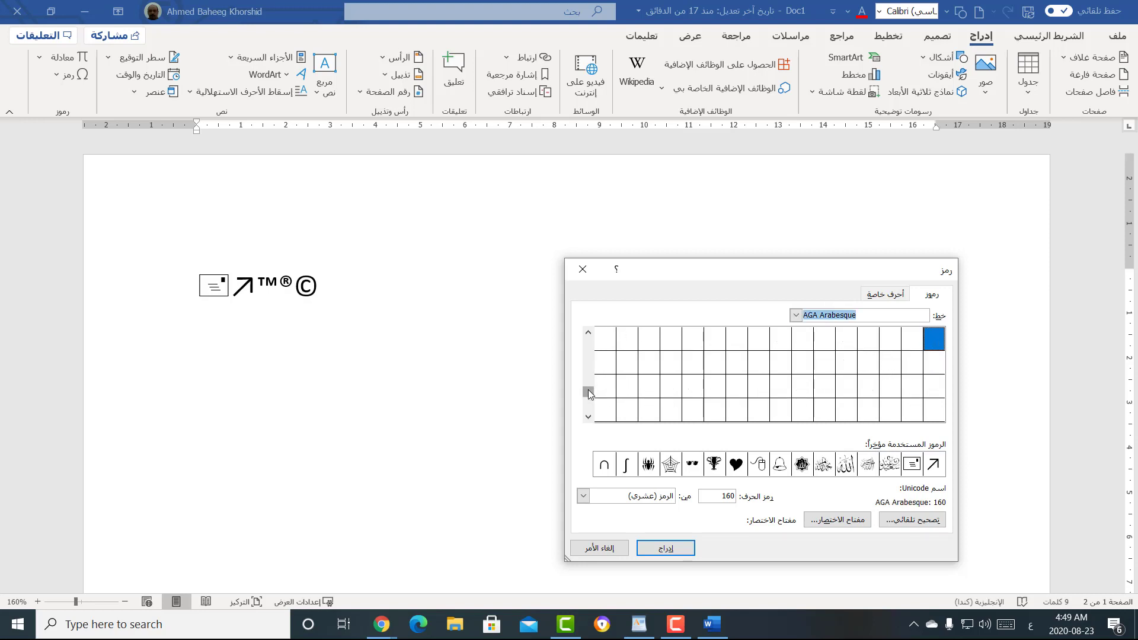
drag(589, 391, 589, 341)
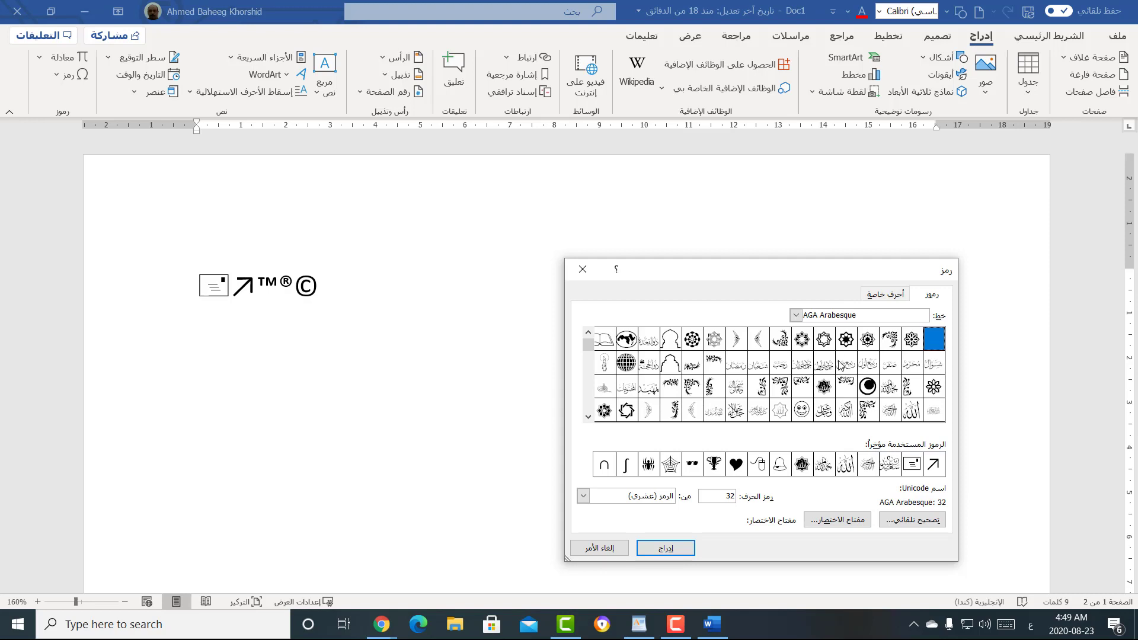
Insert the AGA Arabesque Desktop star (code 71) and close the Symbol dialog.
click(797, 316)
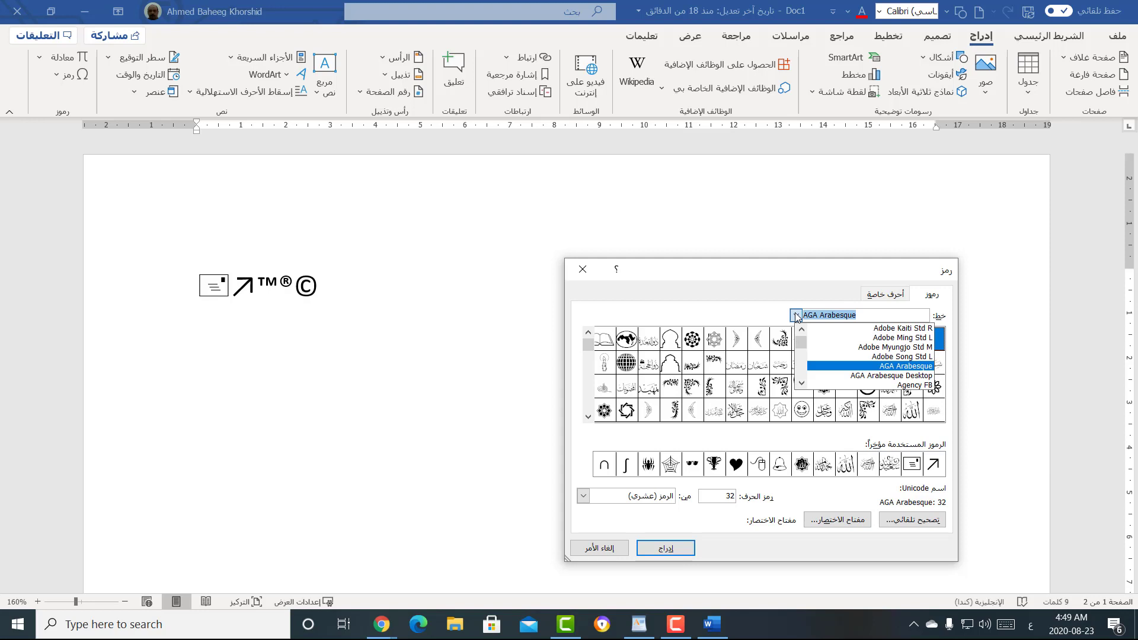
click(832, 376)
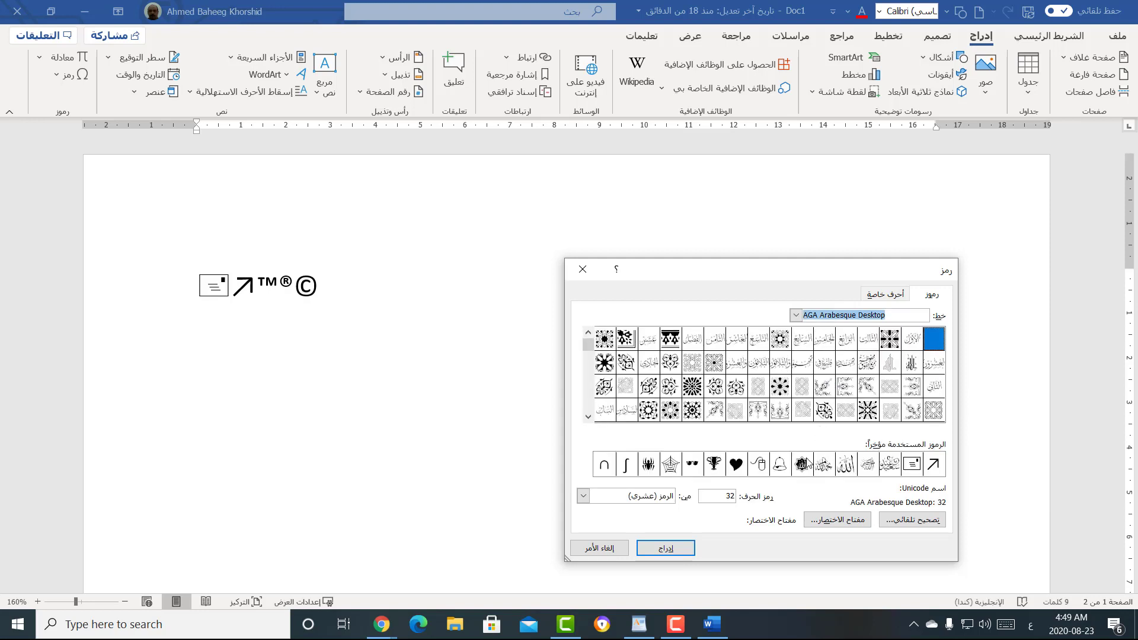
click(780, 388)
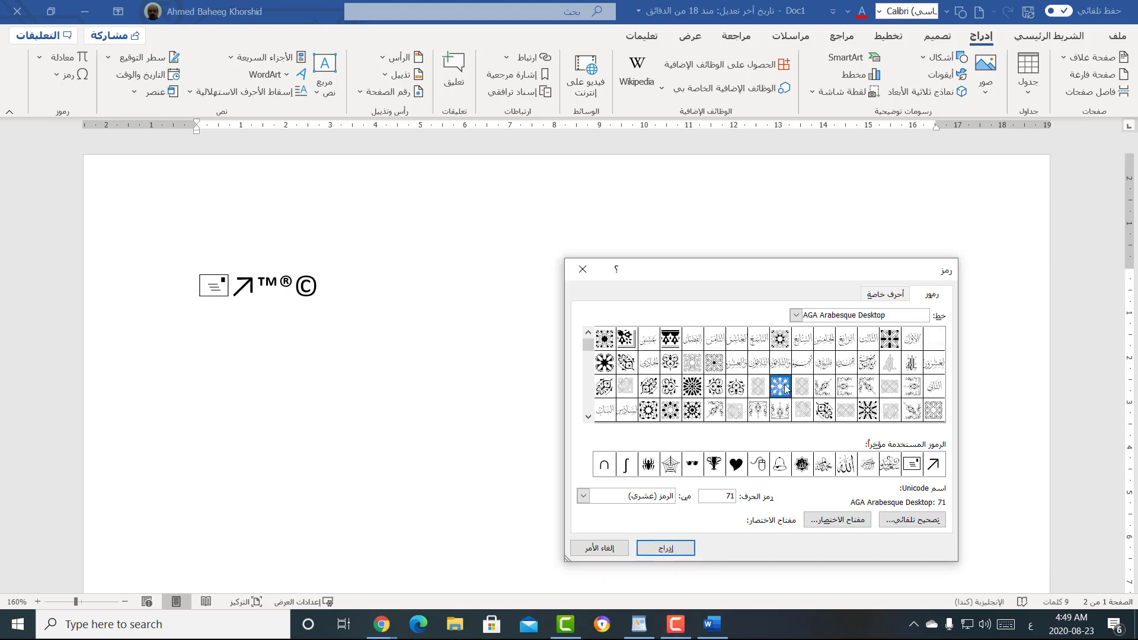
click(666, 548)
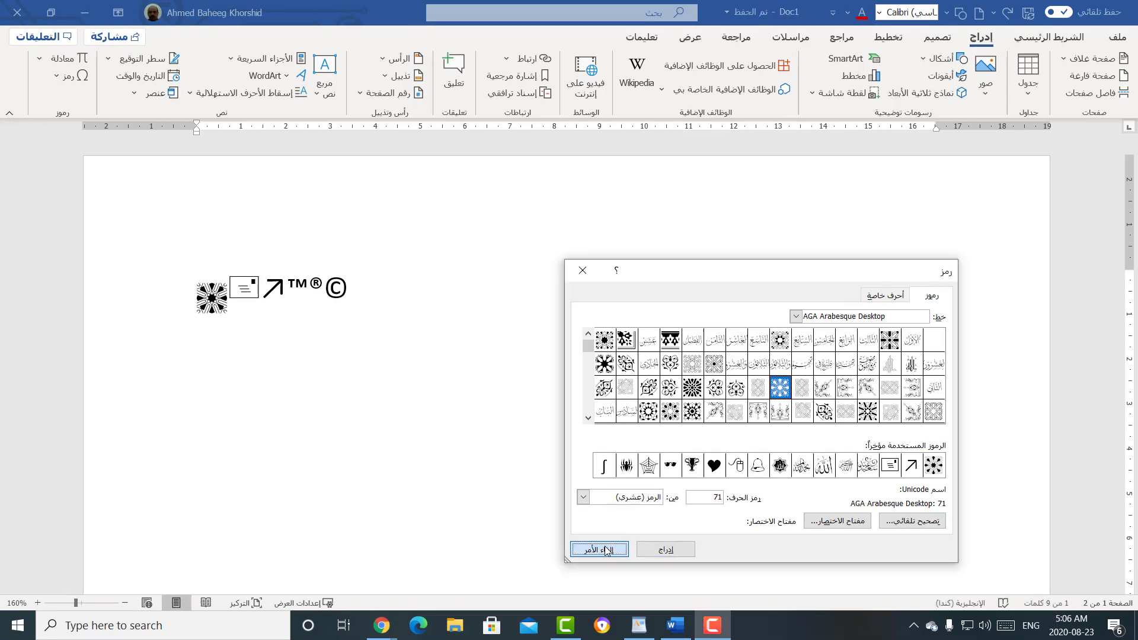
click(603, 546)
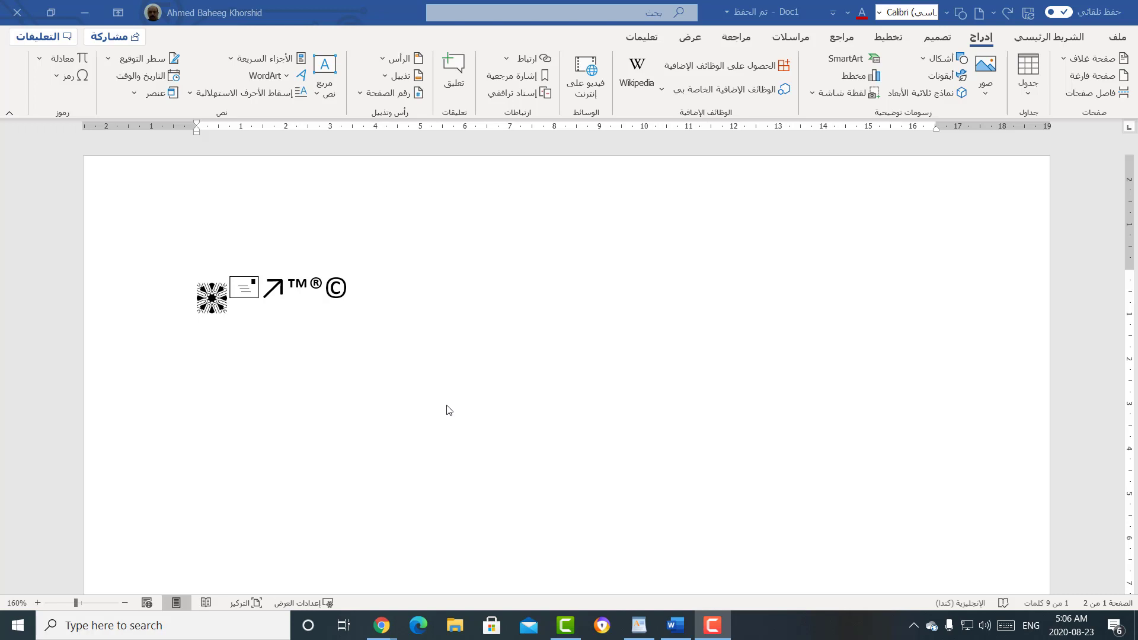
Select the six-symbol row, colour it red and set its font size to 72 pt.
triple_click(351, 291)
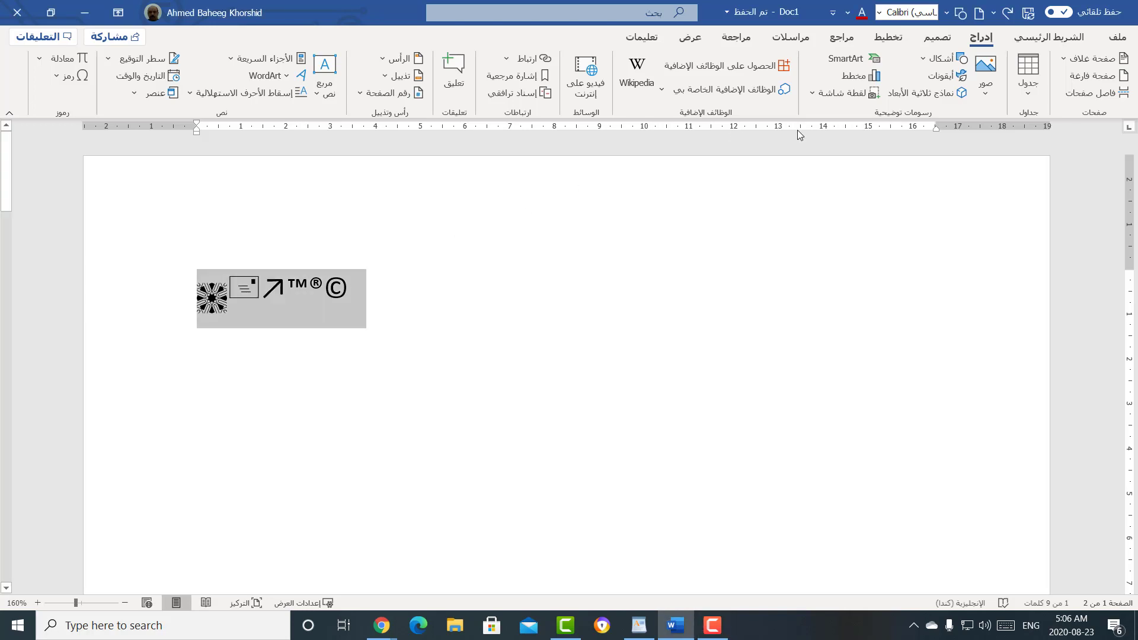
click(1070, 37)
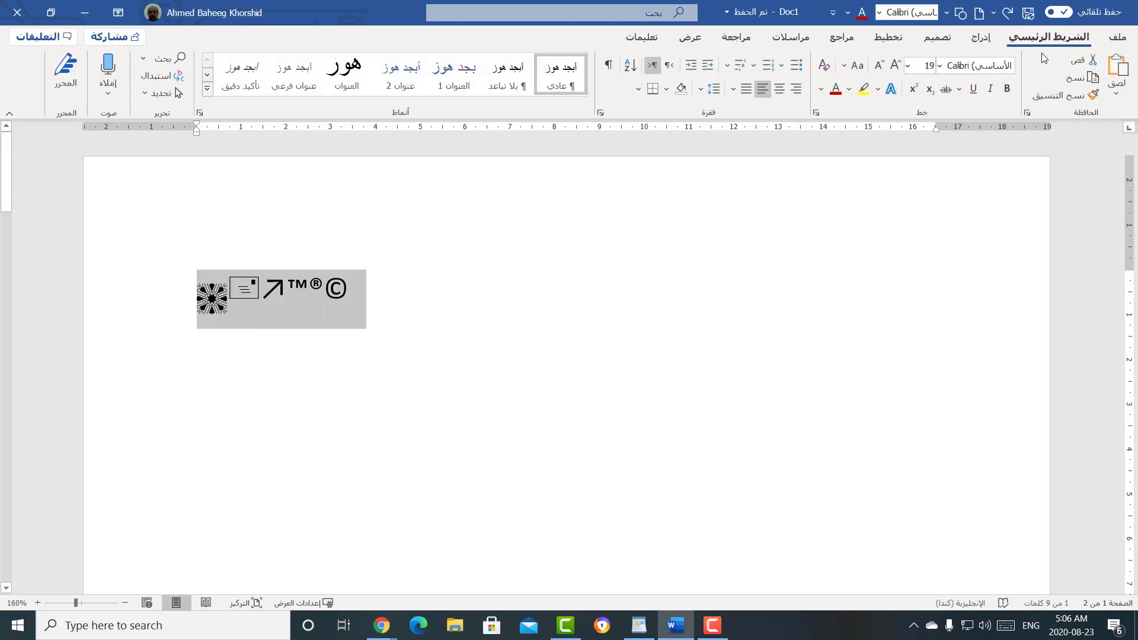
click(821, 89)
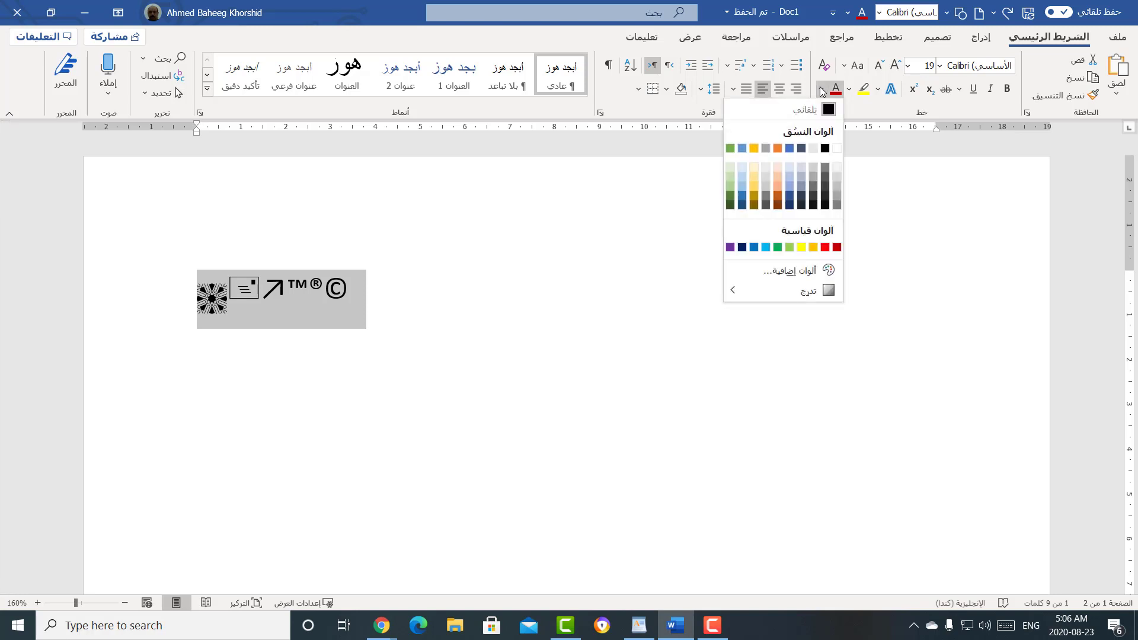
click(827, 252)
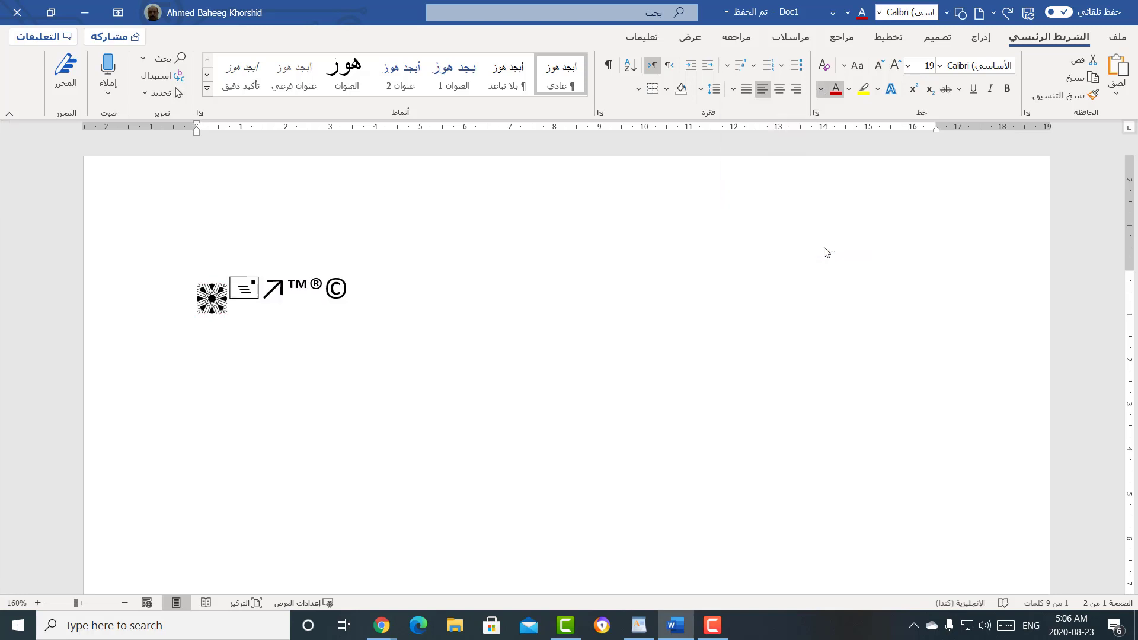
click(908, 66)
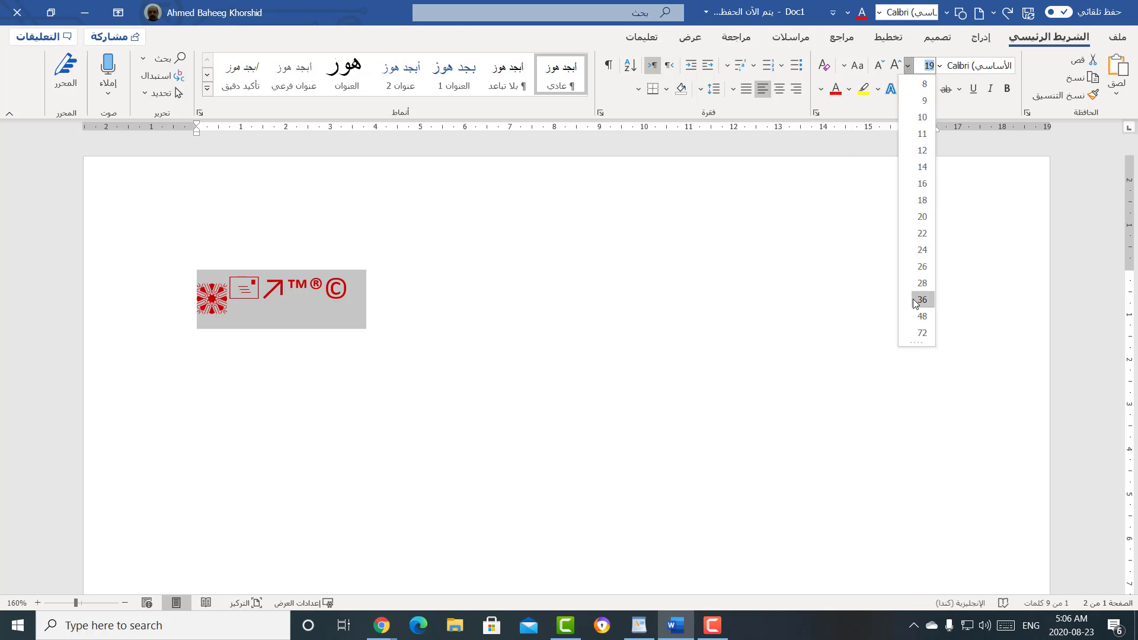
click(921, 332)
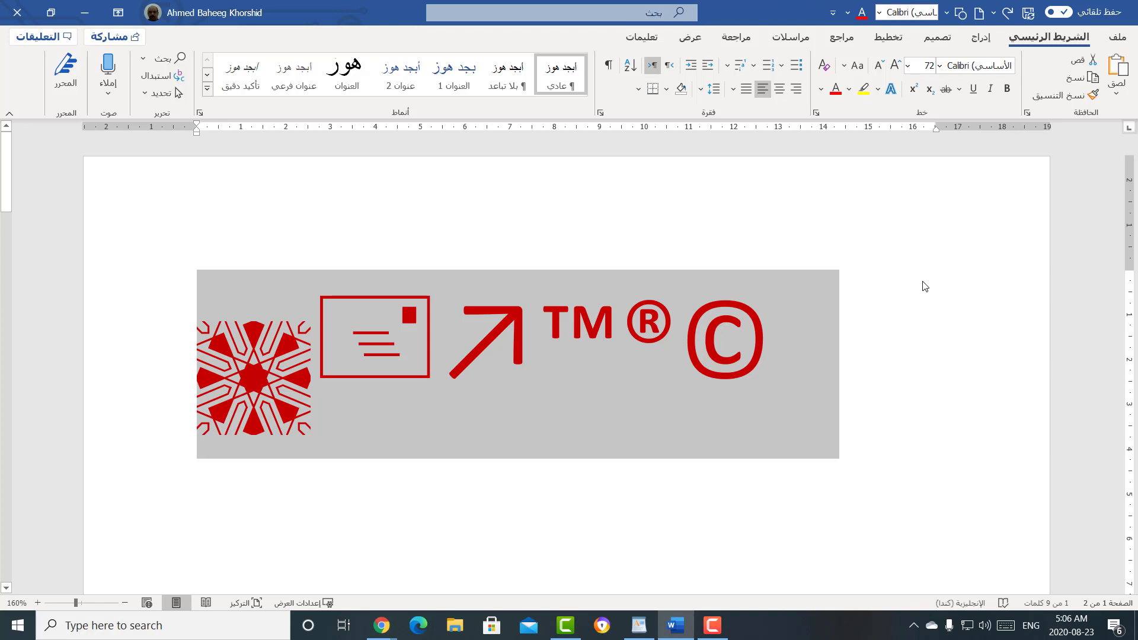
Skip text effects and apply a yellow highlight behind the red 72-pt symbols.
click(878, 90)
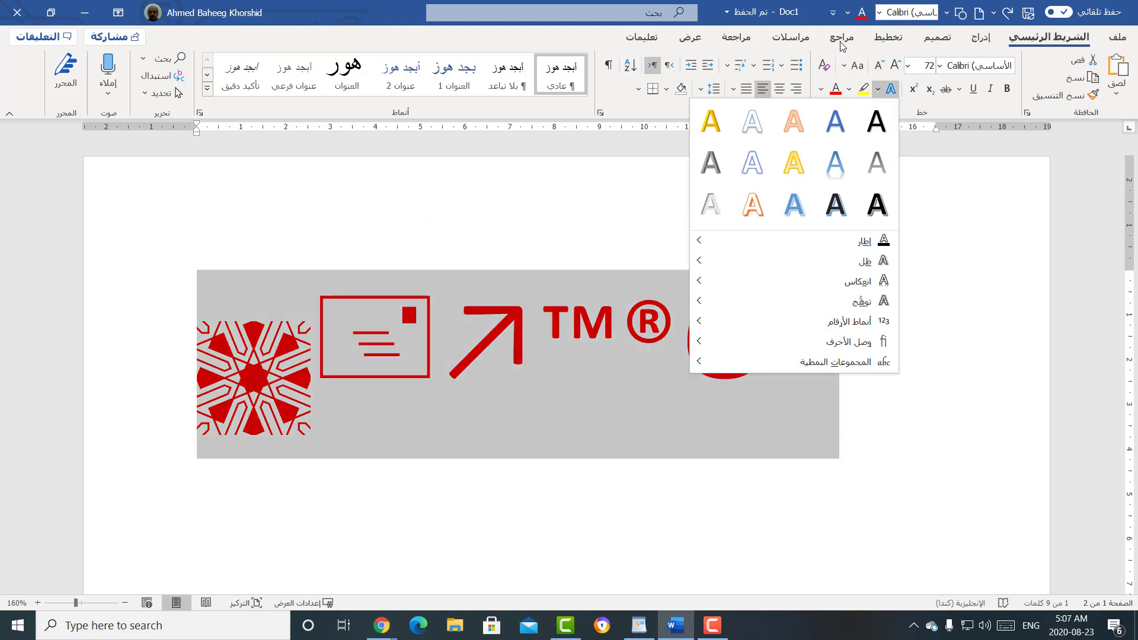
click(876, 55)
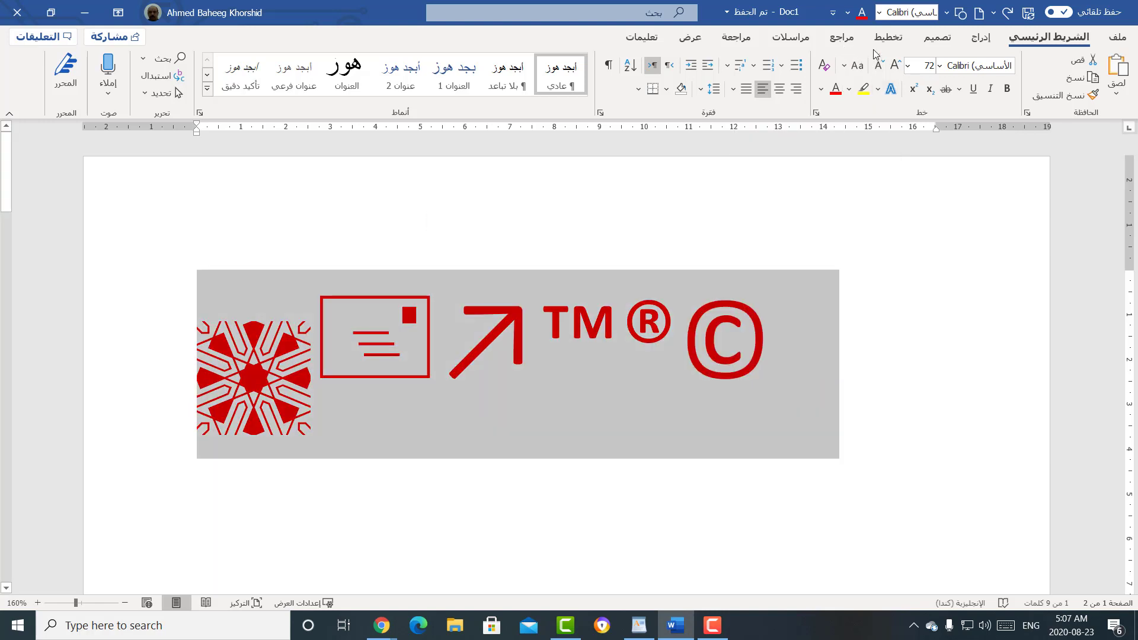
click(864, 90)
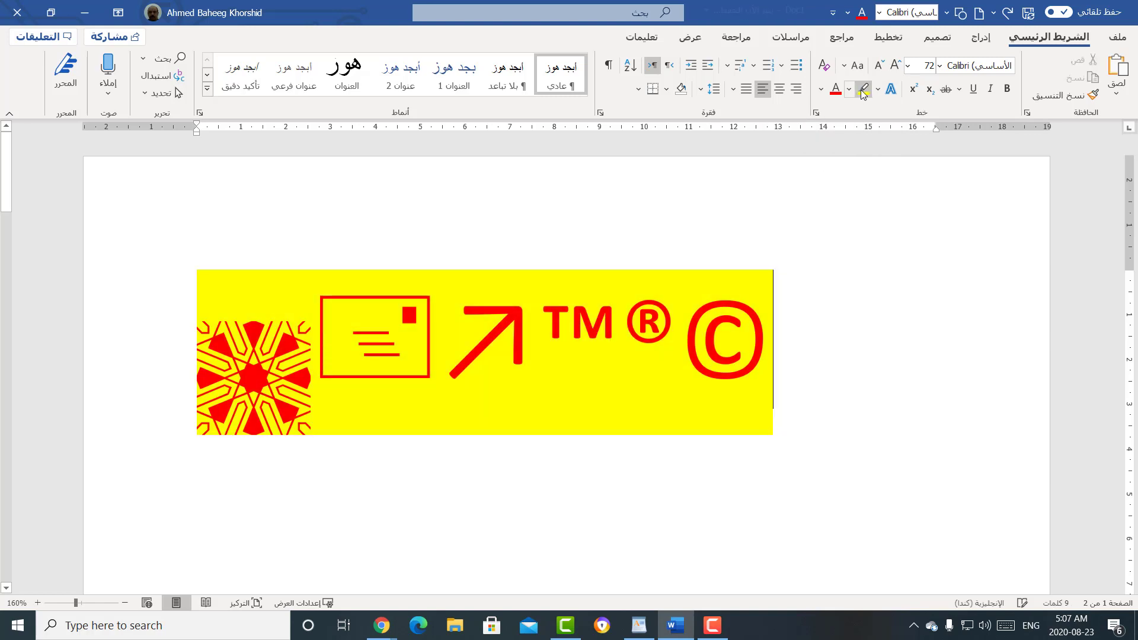